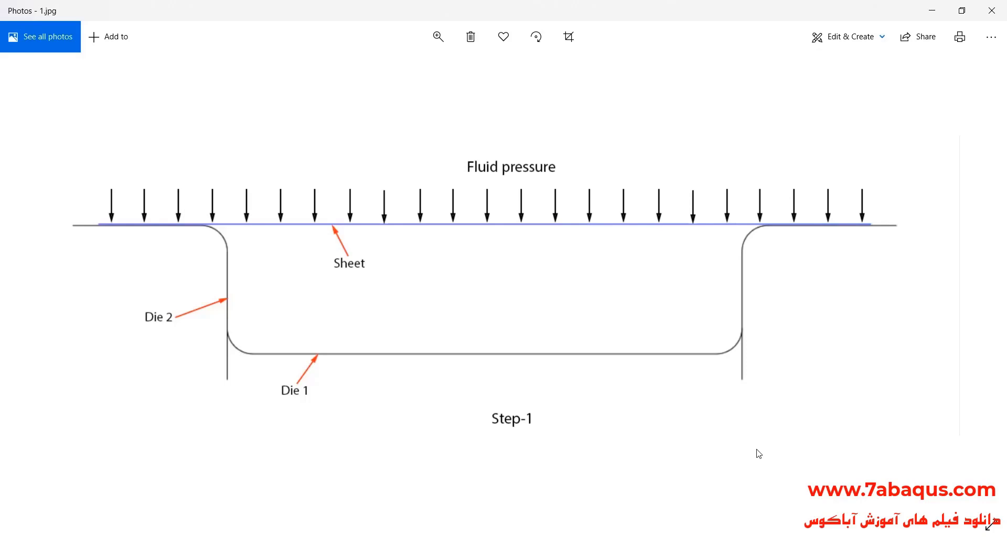
# - Page from 1.jpg through 2.jpg to 3.jpg, the 3D STH bowl contour
pyautogui.press('Right')
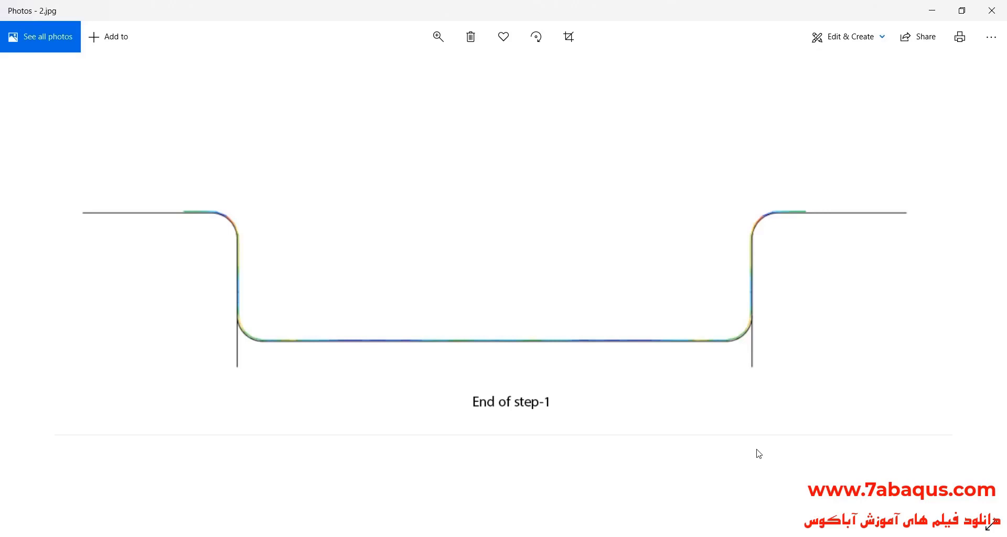
pyautogui.press('Right')
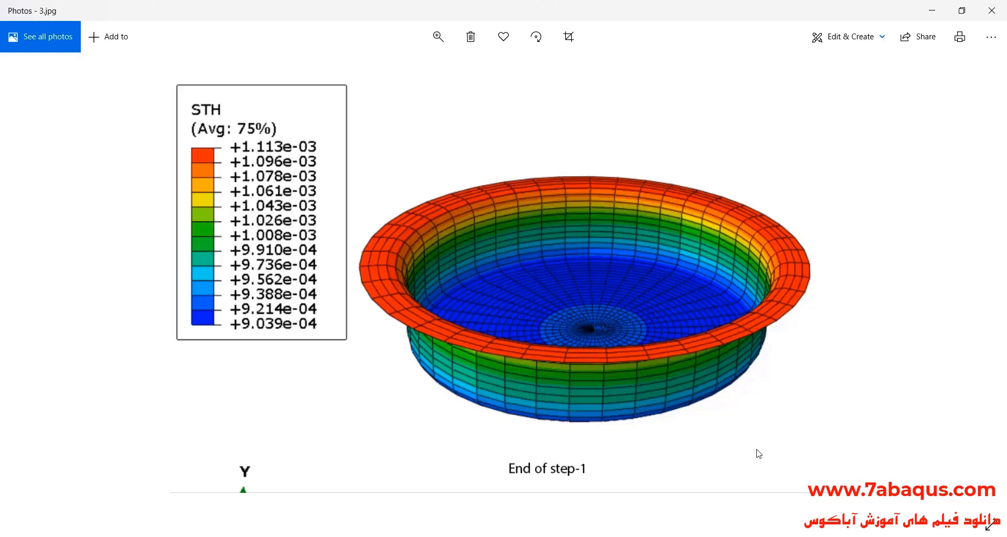
# - Page from 4.jpg past the annealing and Step-5 images to 8.jpg
pyautogui.press('Right')
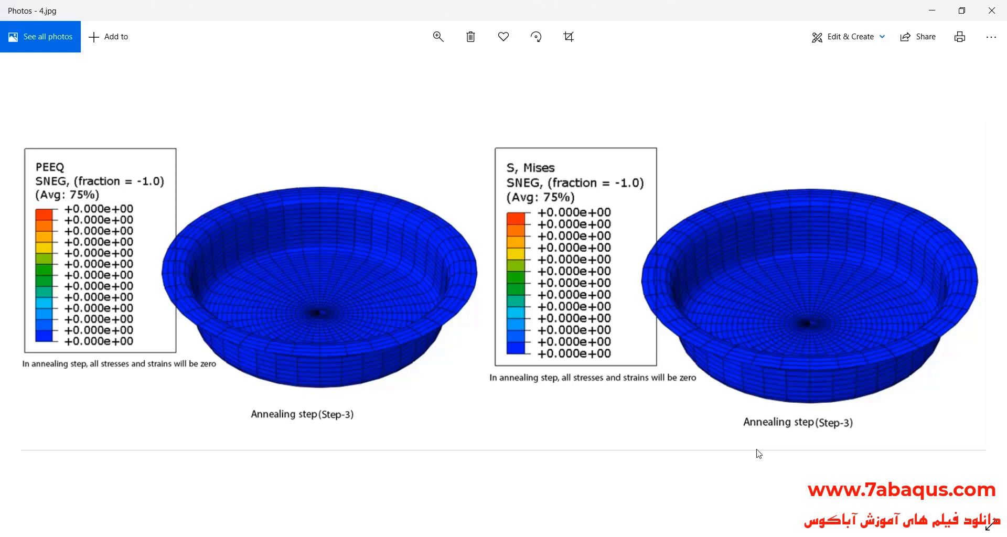
pyautogui.press('Right')
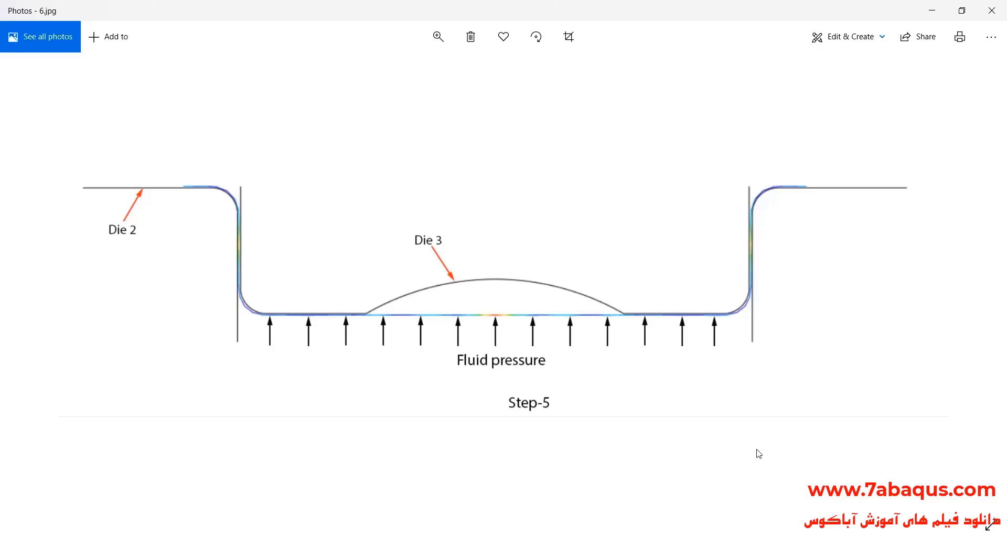
pyautogui.press('Right')
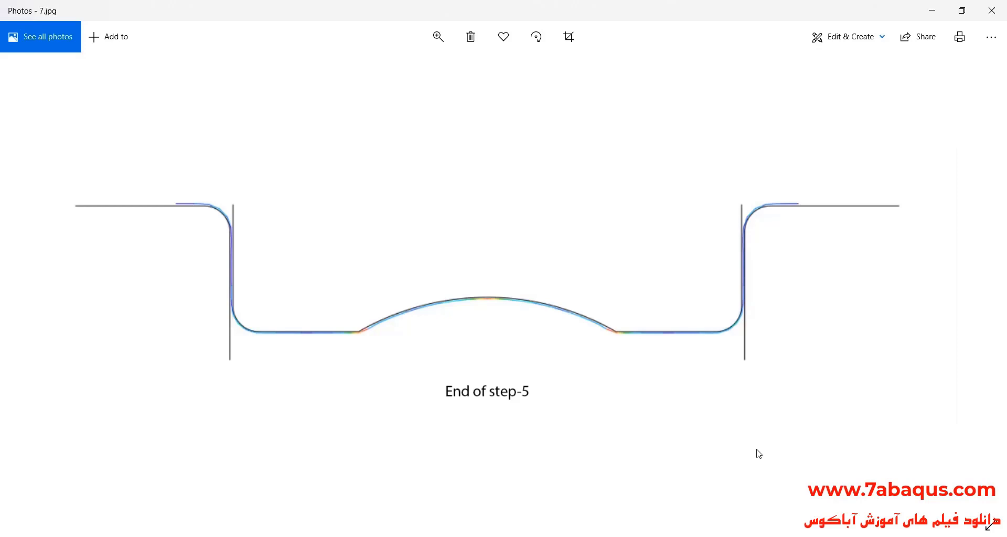
pyautogui.press('Right')
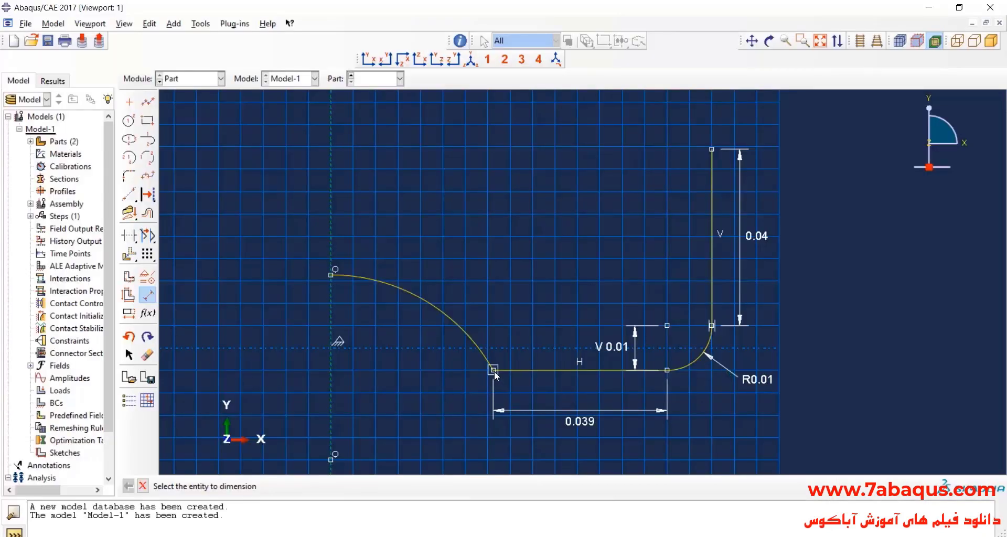
# - Dimension the arc end vertex to the centreline at 0.05
pyautogui.click(494, 370)
pyautogui.click(332, 375)
pyautogui.click(420, 403)
pyautogui.write('.05')
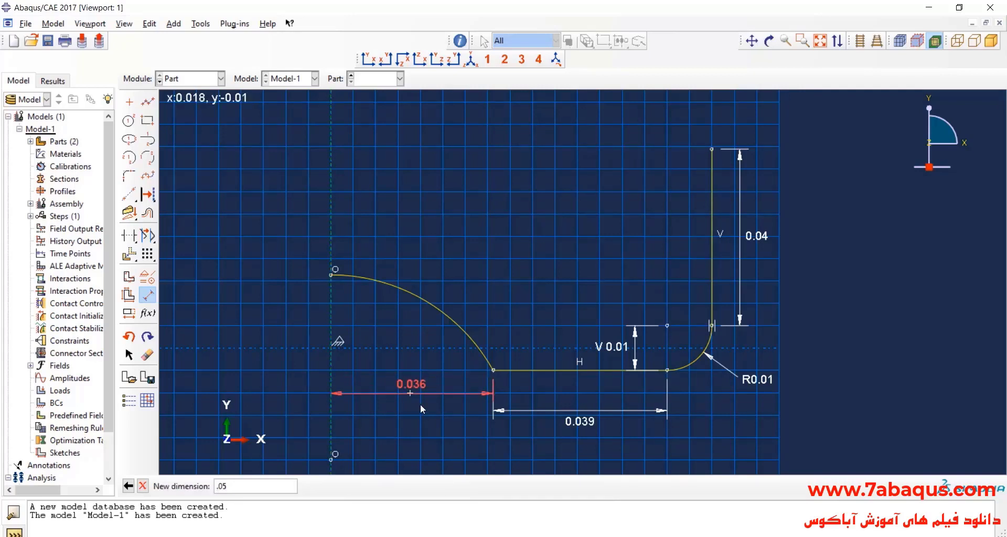
pyautogui.press('Return')
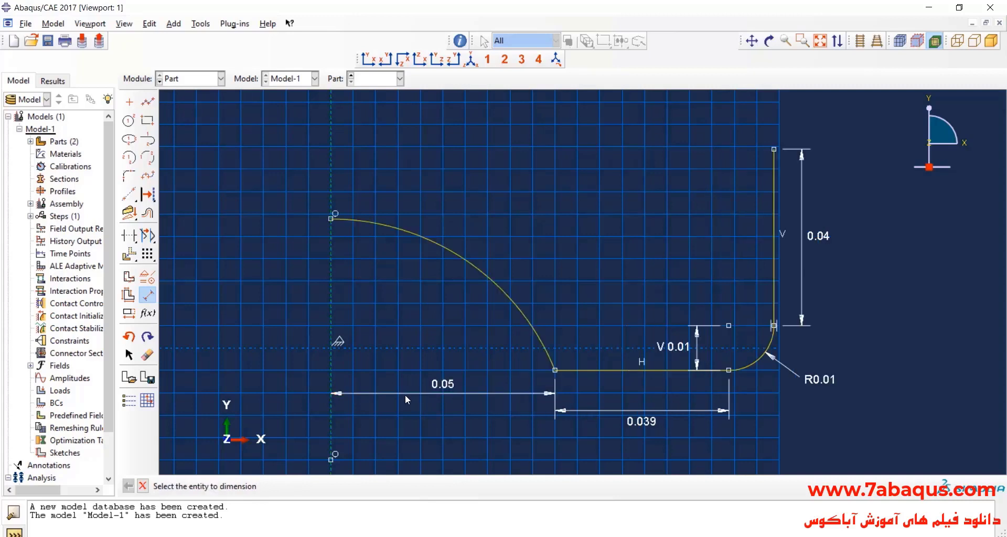
# - Set the large arc radius dimension to 0.1
pyautogui.click(510, 302)
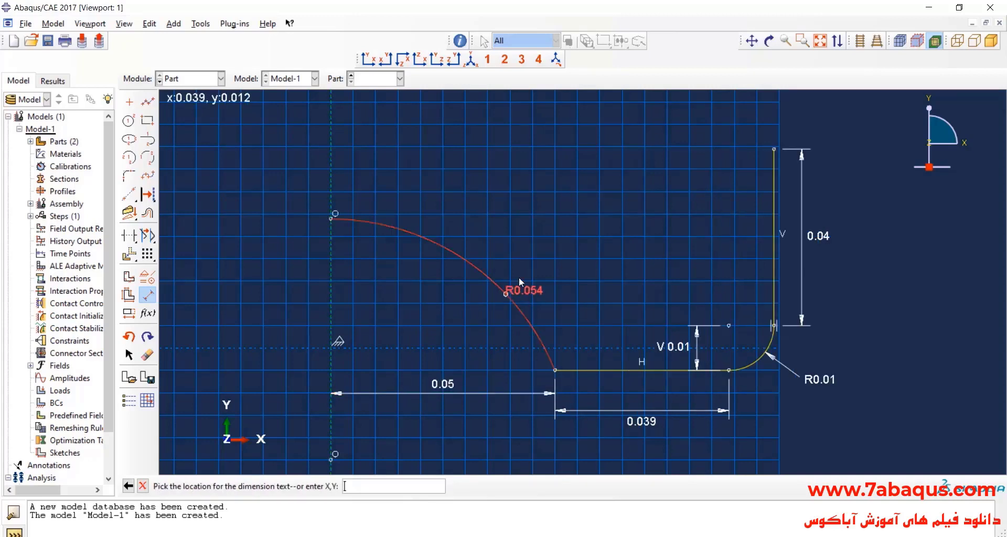
pyautogui.click(537, 251)
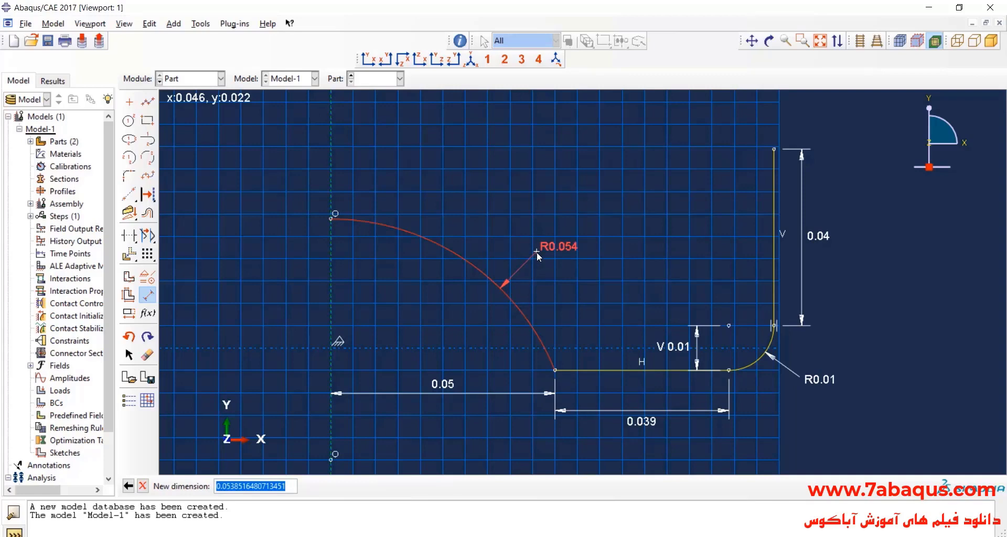
pyautogui.write('.')
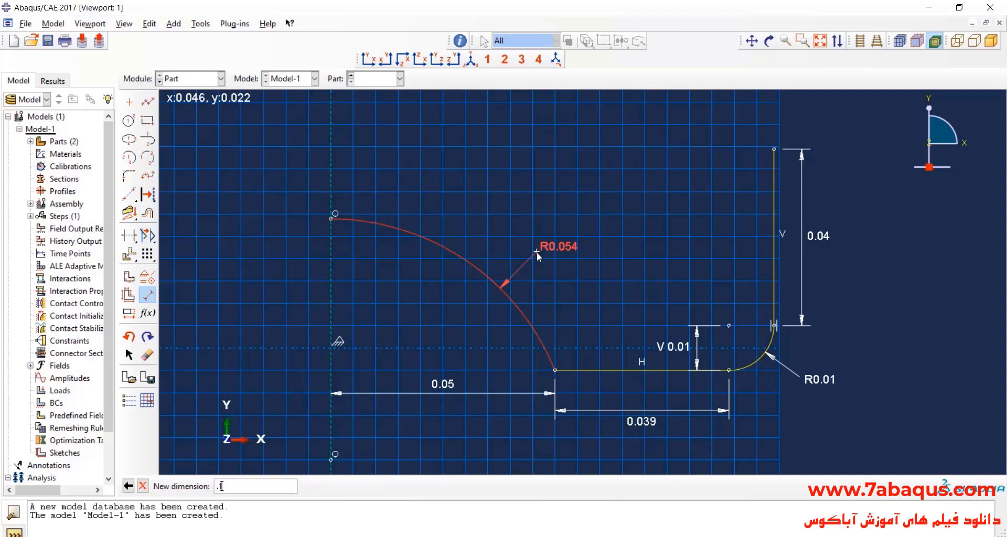
pyautogui.write('1')
pyautogui.press('Return')
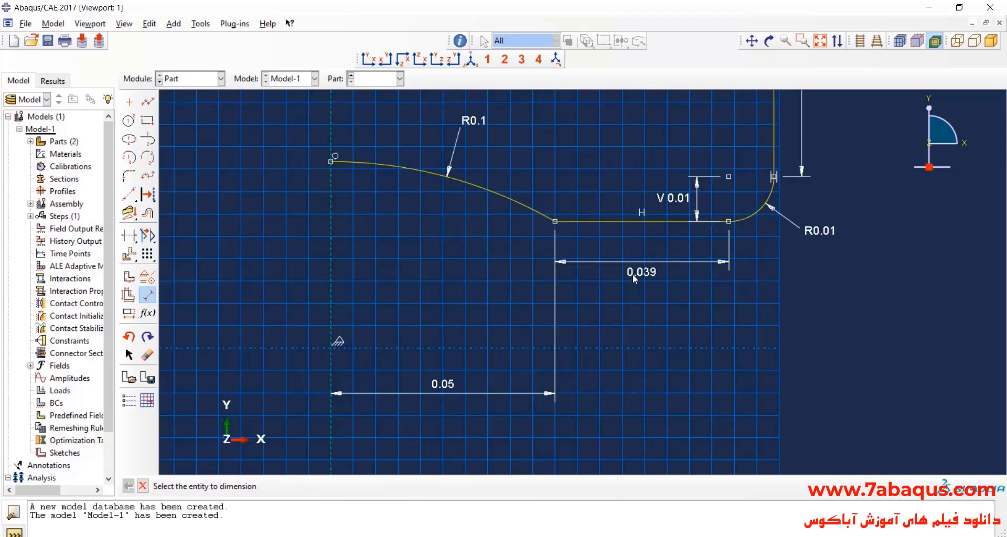
# - Stop dimensioning and finish the sketch to create the Die3 part
pyautogui.scroll(-1, 665, 286)
pyautogui.scroll(-1, 634, 349)
pyautogui.scroll(-1, 648, 177)
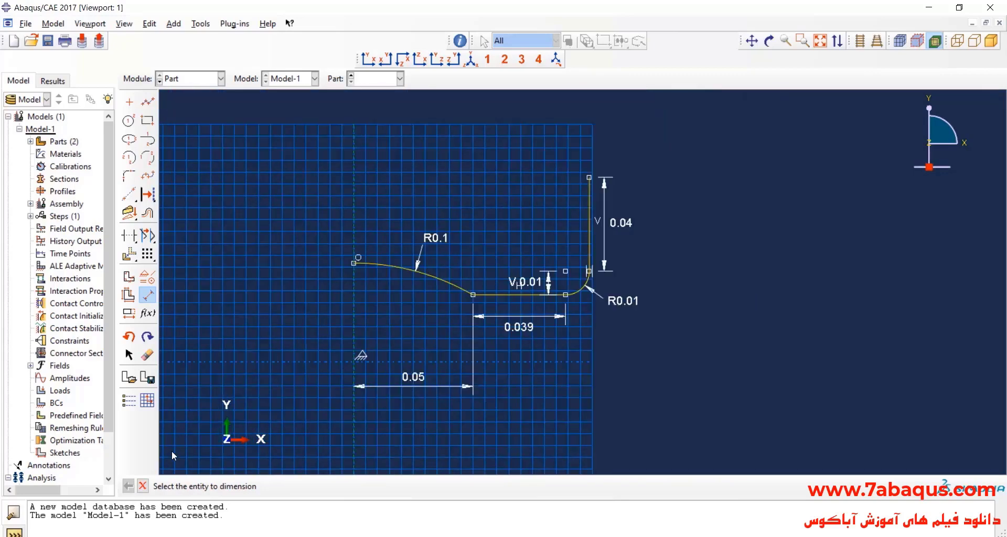
pyautogui.click(142, 486)
pyautogui.click(374, 481)
pyautogui.scroll(-2, 572, 252)
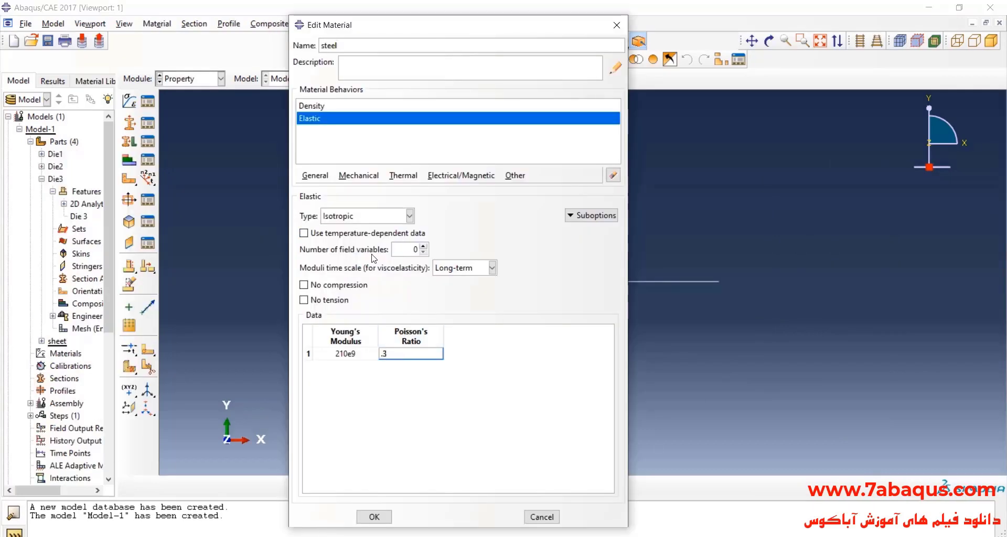
# - Add a Mechanical > Plasticity > Plastic behaviour to the steel material
pyautogui.click(360, 175)
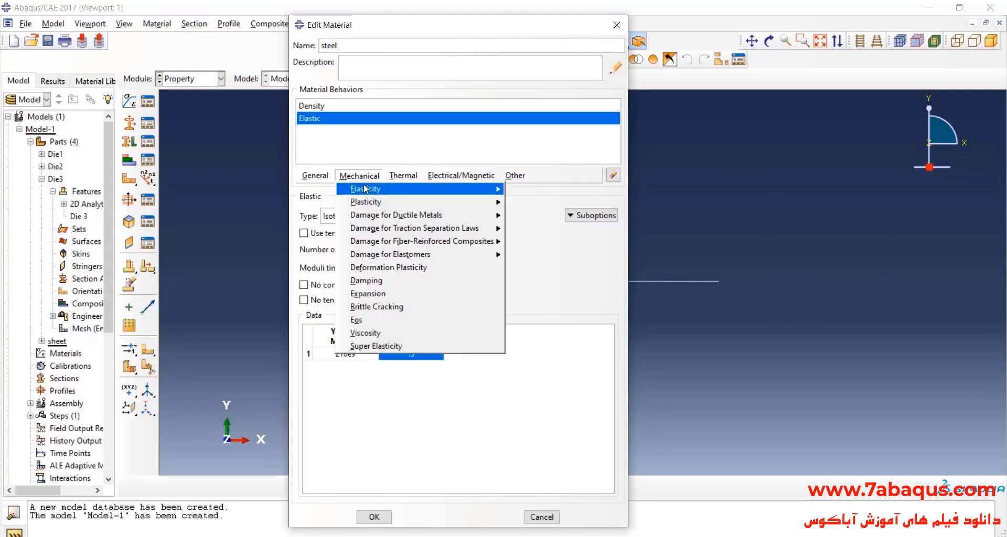
pyautogui.moveTo(366, 202)
pyautogui.click(524, 203)
# - In the Excel workbook, select the yield stress and plastic strain data from O8 to P51
pyautogui.hotkey('alt', 'Tab')
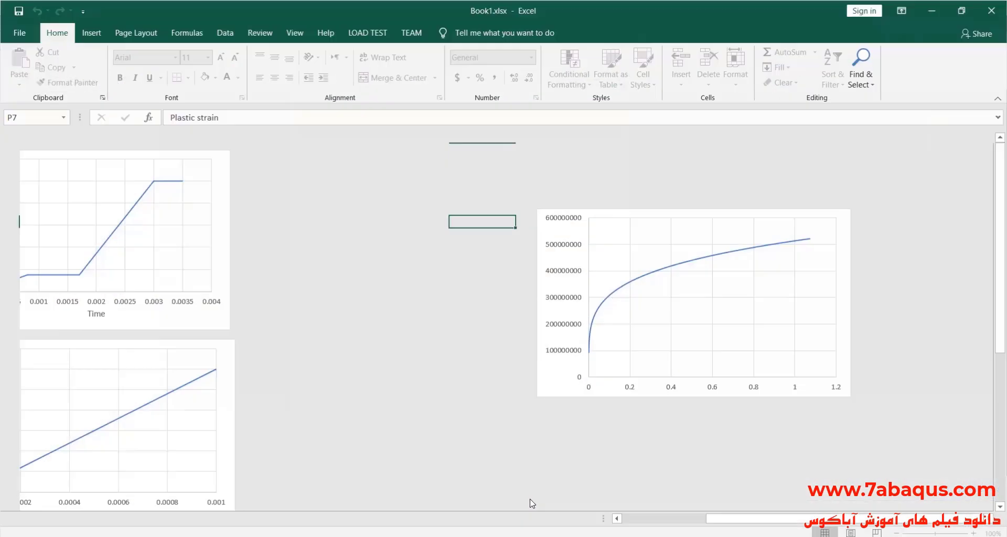
pyautogui.scroll(-1, 404, 349)
pyautogui.scroll(1, 404, 349)
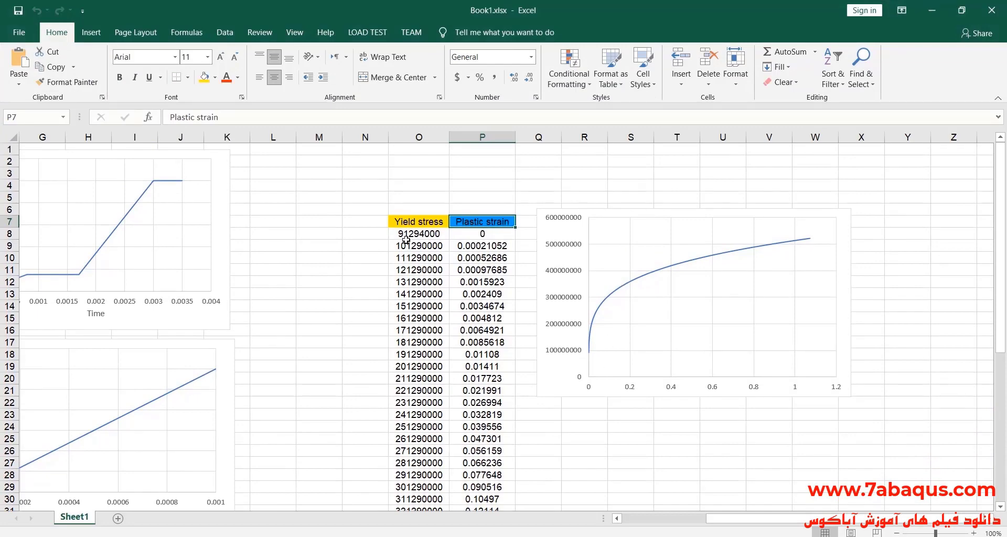
pyautogui.scroll(-3, 451, 276)
pyautogui.scroll(-3, 443, 352)
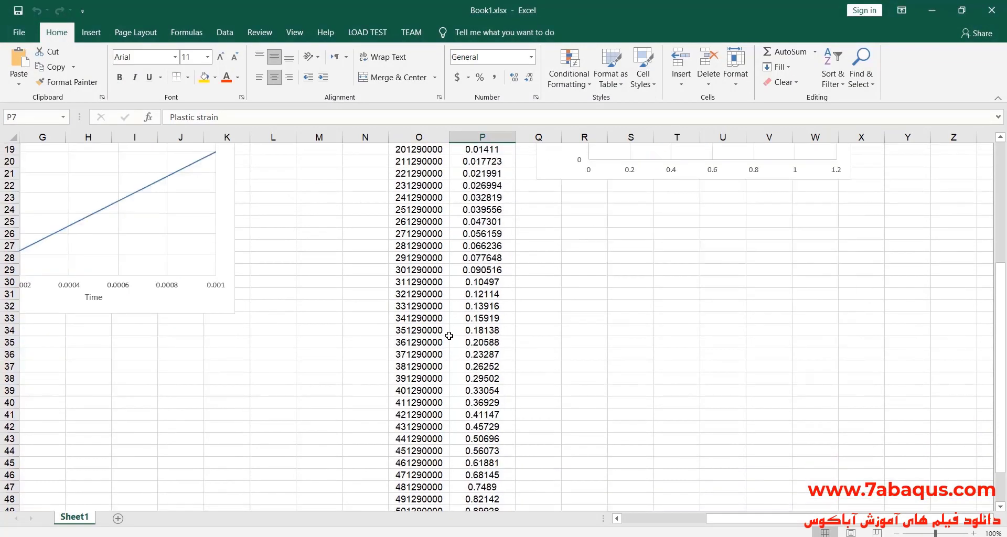
pyautogui.scroll(-4, 442, 351)
pyautogui.scroll(1, 442, 351)
pyautogui.scroll(9, 442, 351)
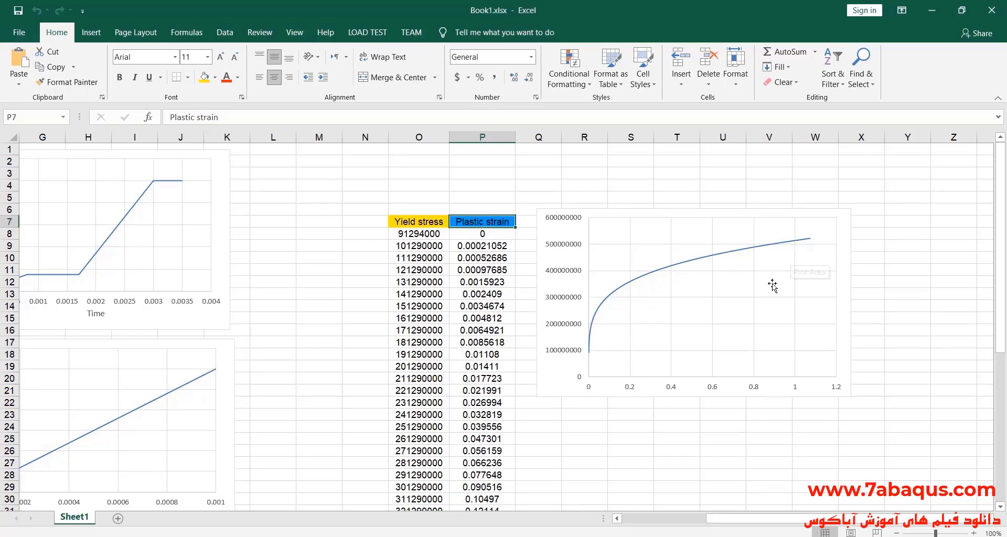
pyautogui.click(410, 234)
pyautogui.moveTo(410, 234)
pyautogui.mouseDown()
pyautogui.moveTo(451, 456)
pyautogui.moveTo(467, 488)
pyautogui.mouseUp()
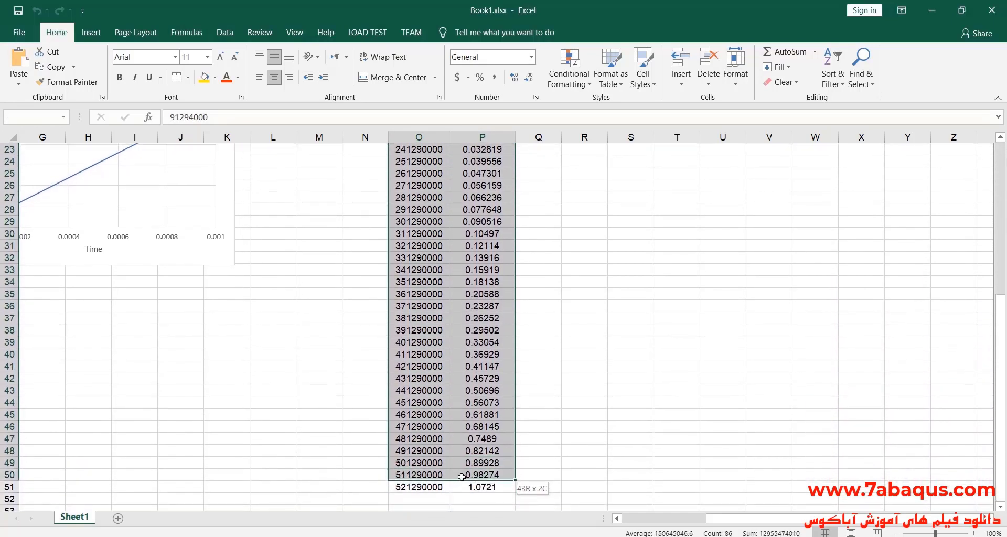
# - Copy the Excel stress–strain range and paste it into the steel's plastic hardening table
pyautogui.rightClick(477, 204)
pyautogui.click(504, 229)
pyautogui.scroll(5, 505, 229)
pyautogui.scroll(1, 505, 229)
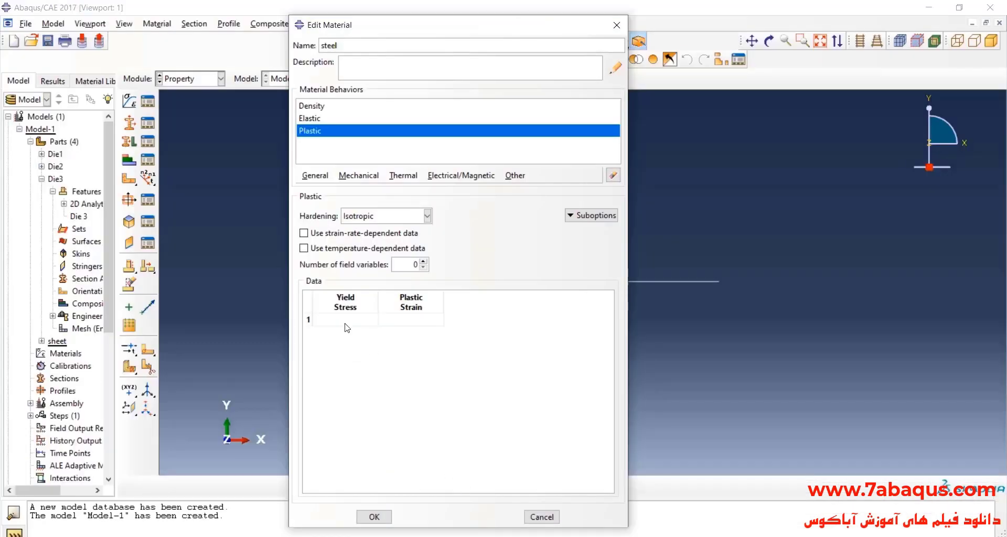
pyautogui.rightClick(345, 328)
pyautogui.click(364, 358)
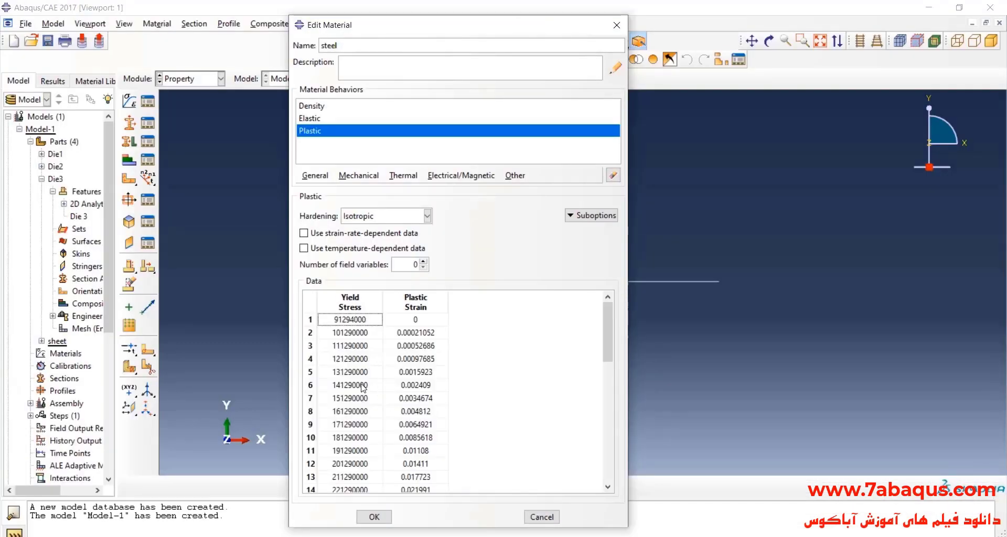
# - Check the first yield stress entry 91294000 and save the steel material
pyautogui.doubleClick(372, 325)
pyautogui.moveTo(352, 320); pyautogui.dragTo(319, 320)
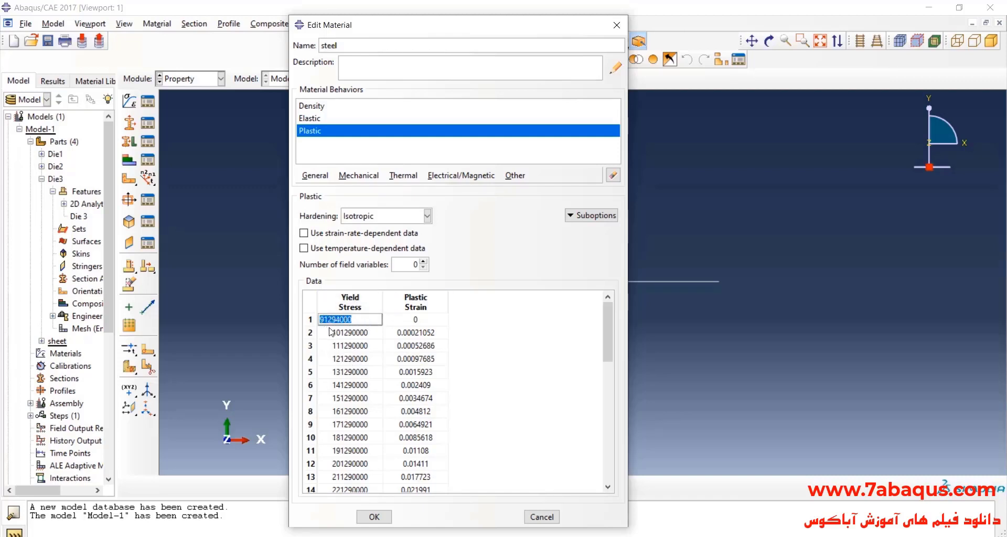
pyautogui.click(355, 319)
pyautogui.moveTo(356, 320); pyautogui.dragTo(318, 320)
pyautogui.click(352, 320)
pyautogui.click(374, 517)
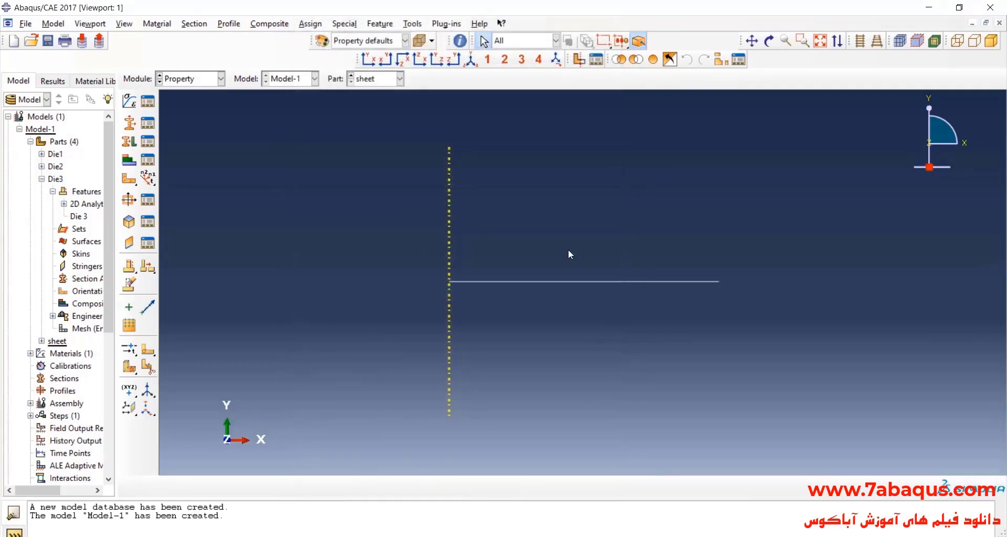
pyautogui.scroll(1, 568, 249)
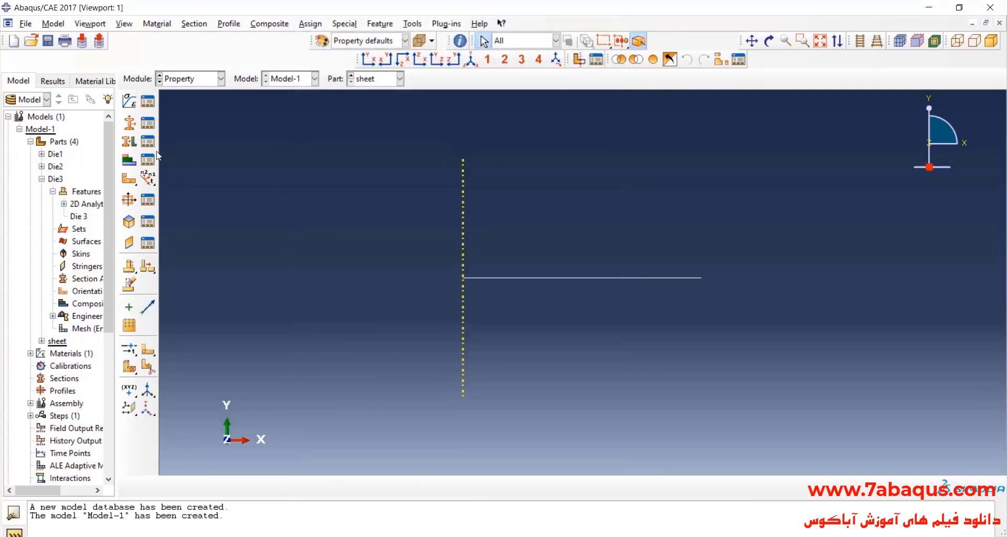
# - Create Step-6 'unloading for springback2', Dynamic Explicit after Step-5, with time period 0.001
pyautogui.click(130, 124)
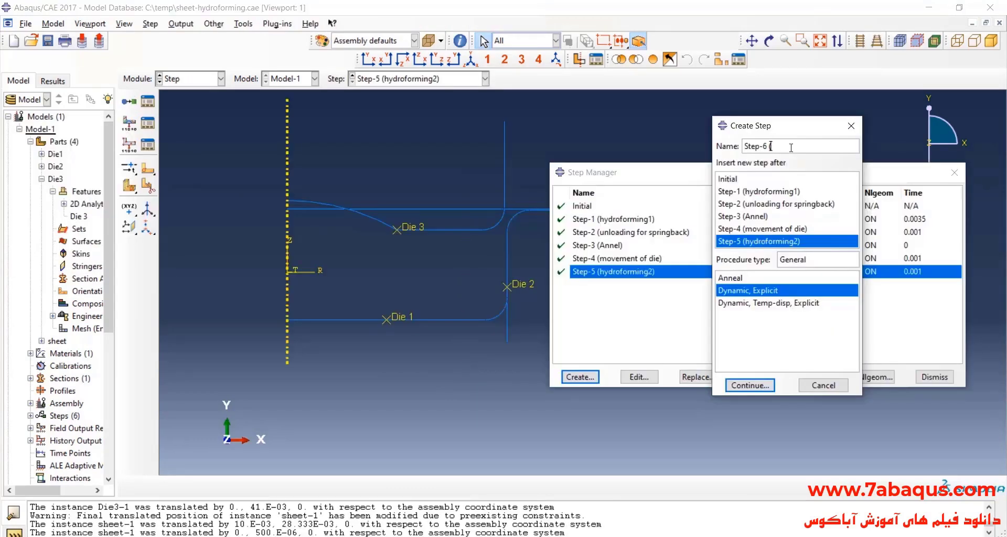
pyautogui.write('loading')
pyautogui.write(' foe')
pyautogui.press('BackSpace')
pyautogui.write('r')
pyautogui.write(' spring back2)')
pyautogui.click(832, 146)
pyautogui.press('BackSpace')
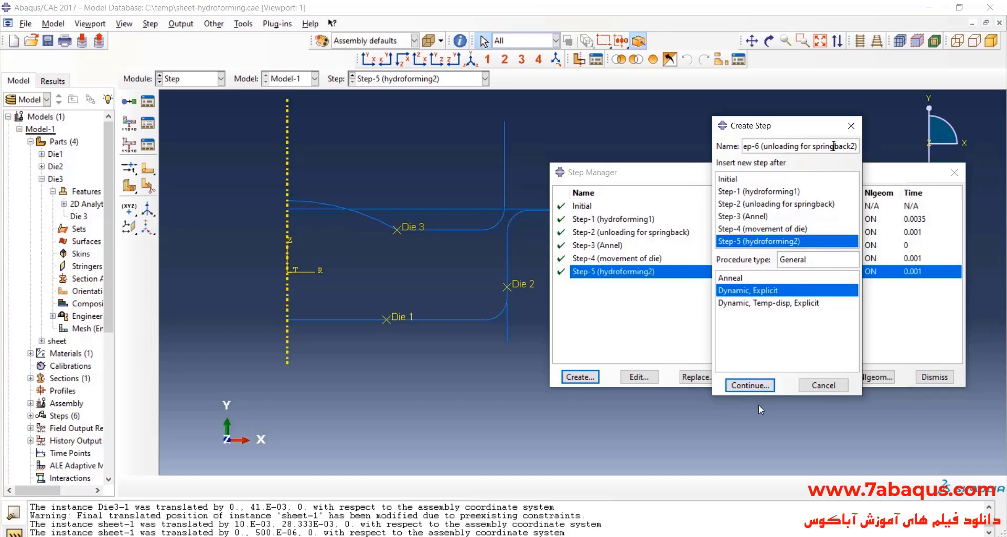
pyautogui.click(750, 386)
pyautogui.doubleClick(638, 182)
pyautogui.write('.001')
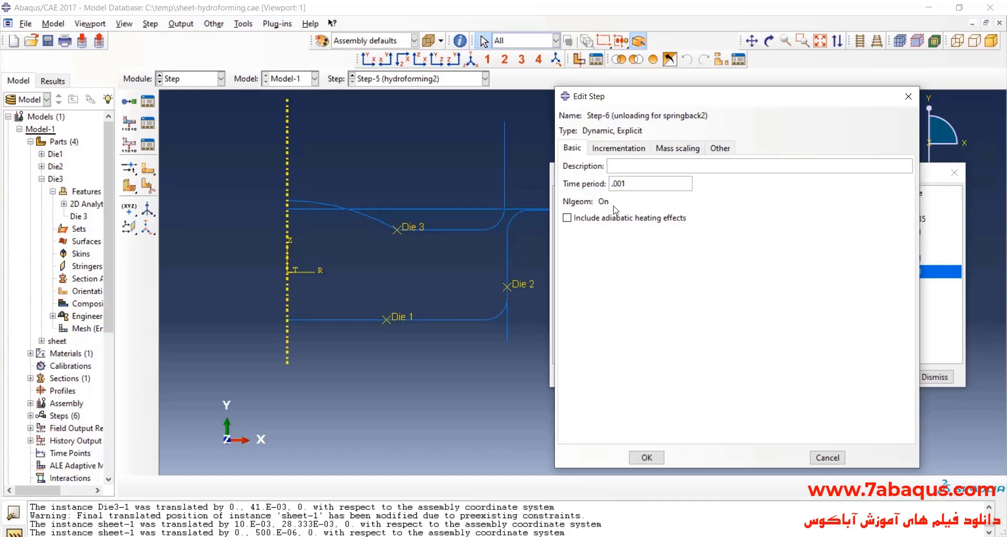
pyautogui.click(647, 458)
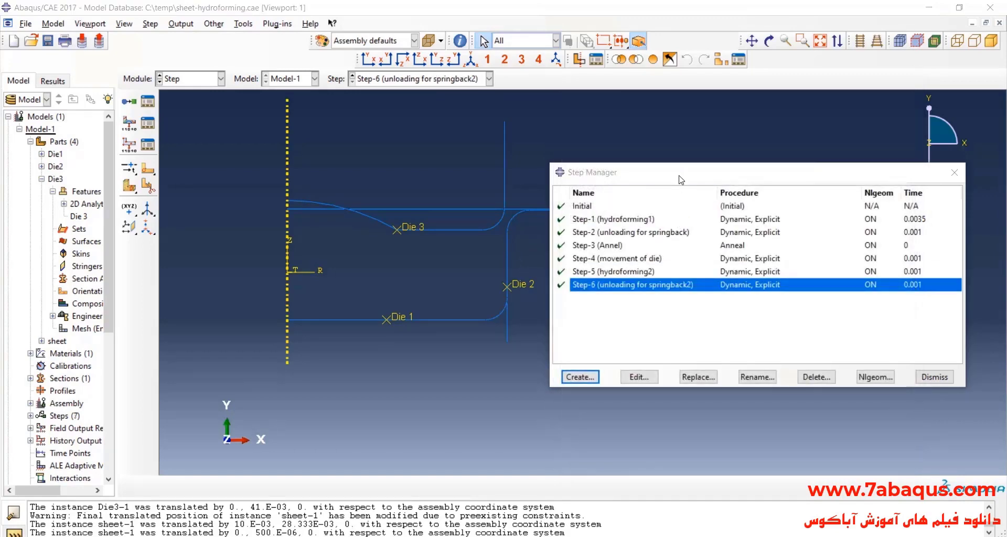
# - Review Step-1 (hydroforming1) through Step-6 (unloading for springback2), then begin naming the die1-sheet interaction
pyautogui.moveTo(680, 180); pyautogui.dragTo(544, 178)
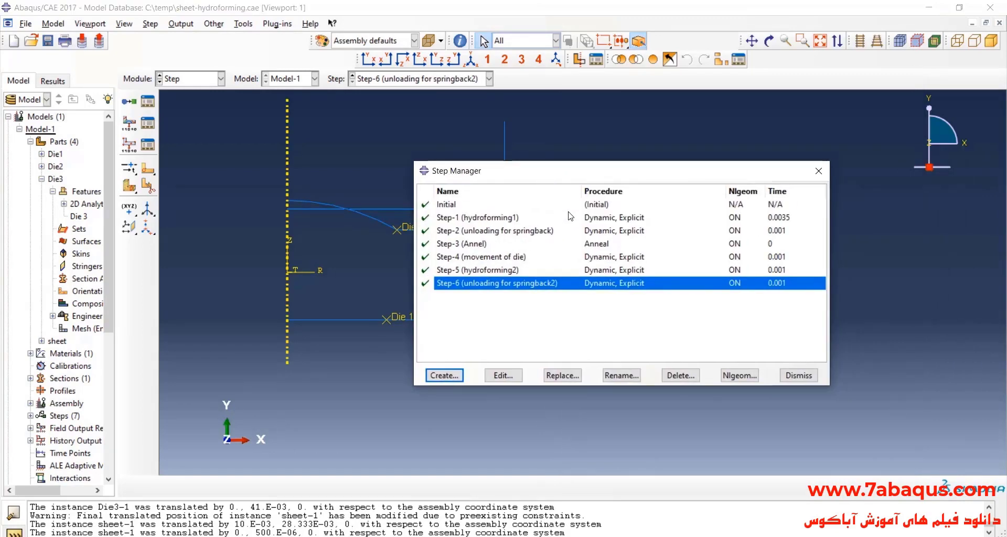
pyautogui.click(485, 218)
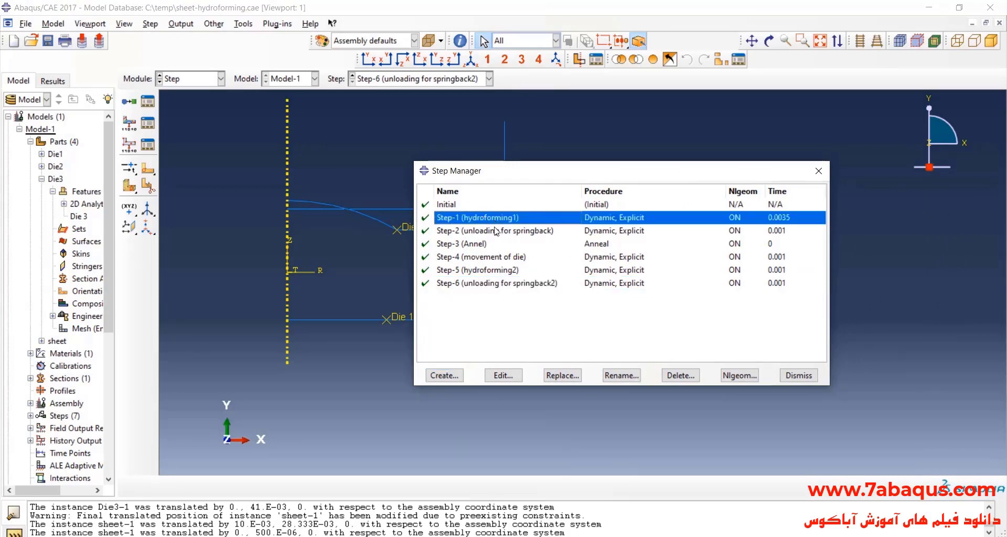
pyautogui.moveTo(581, 172); pyautogui.dragTo(622, 164)
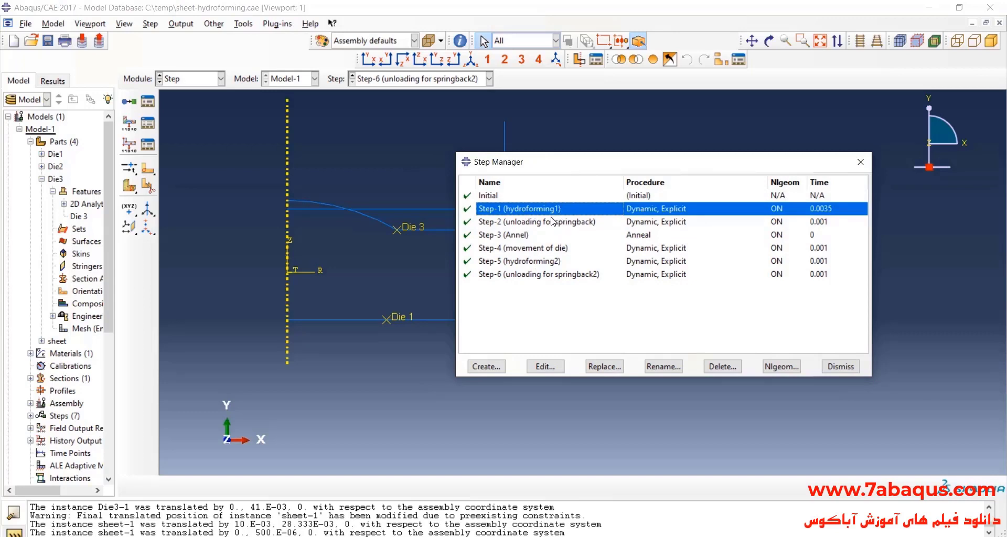
pyautogui.moveTo(606, 165); pyautogui.dragTo(685, 155)
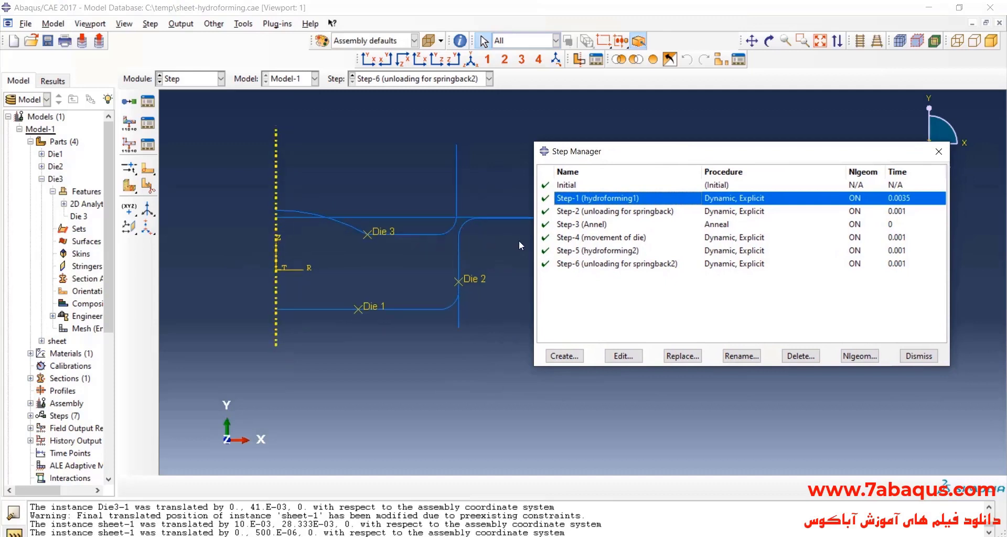
pyautogui.click(635, 214)
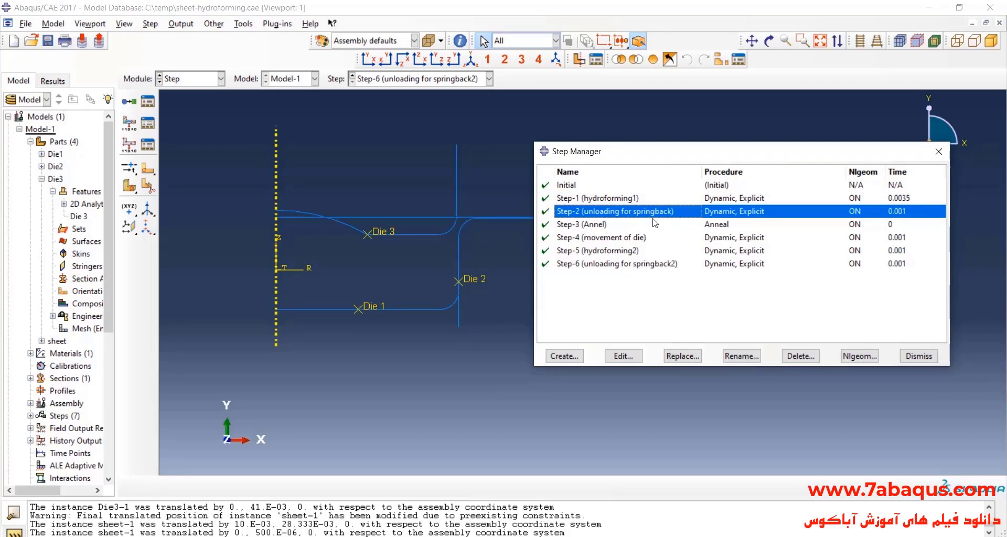
pyautogui.click(604, 226)
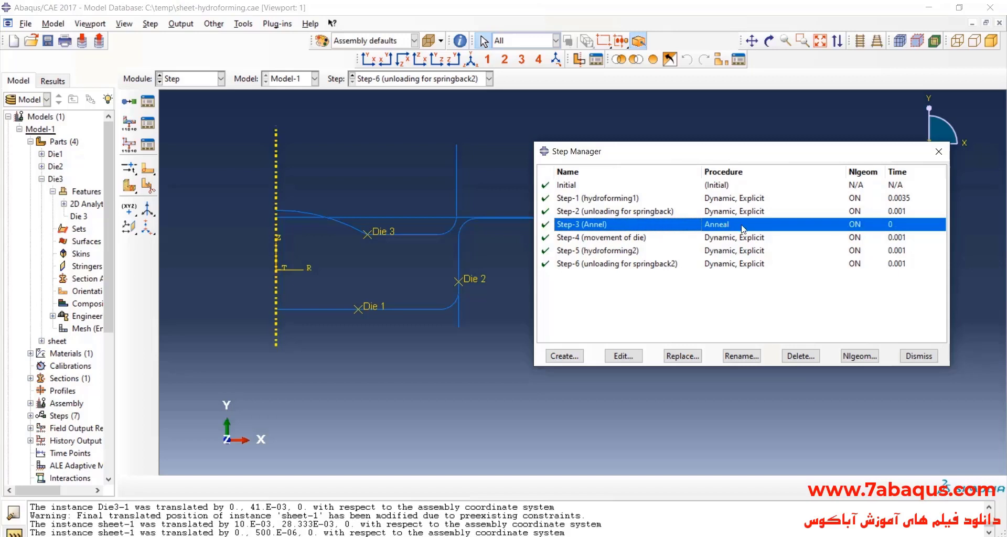
pyautogui.click(642, 239)
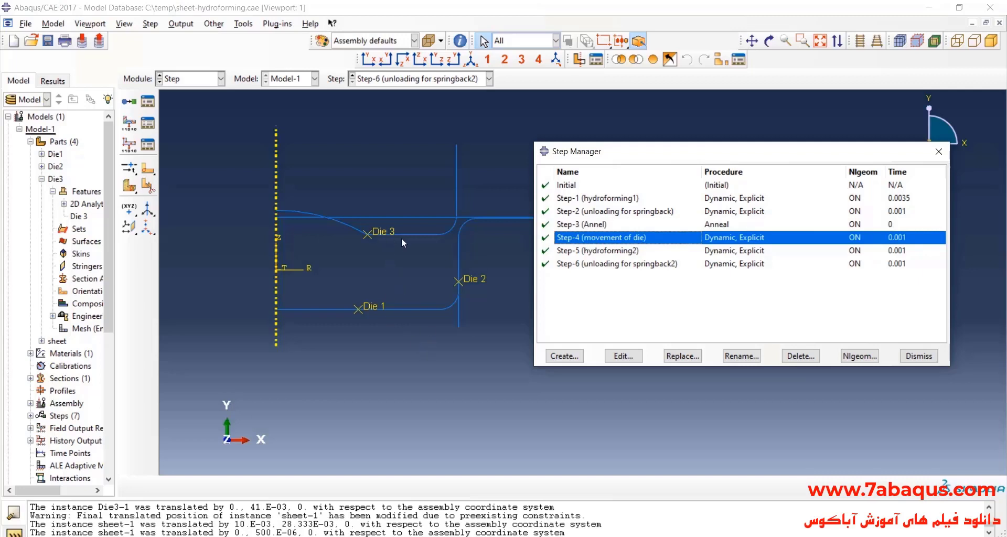
pyautogui.click(631, 253)
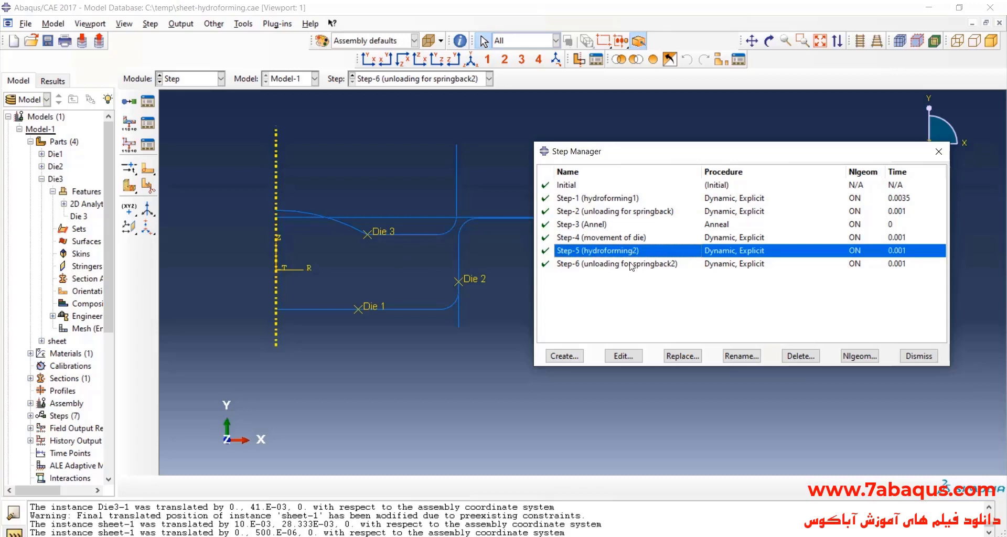
pyautogui.click(633, 264)
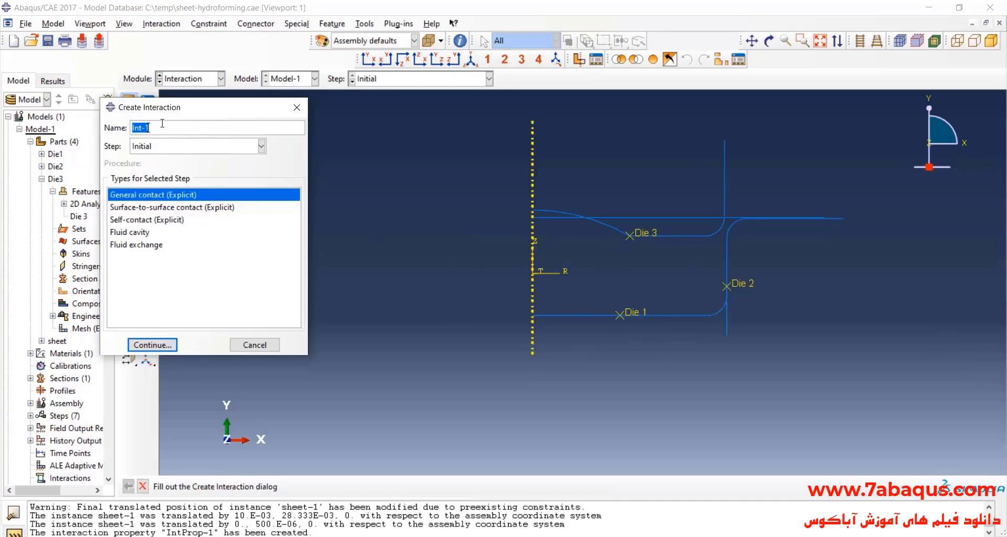
pyautogui.write('die1-sheet')
# - Make it surface-to-surface contact with the Die 1 edge, sheet-facing side, as first surface
pyautogui.click(155, 208)
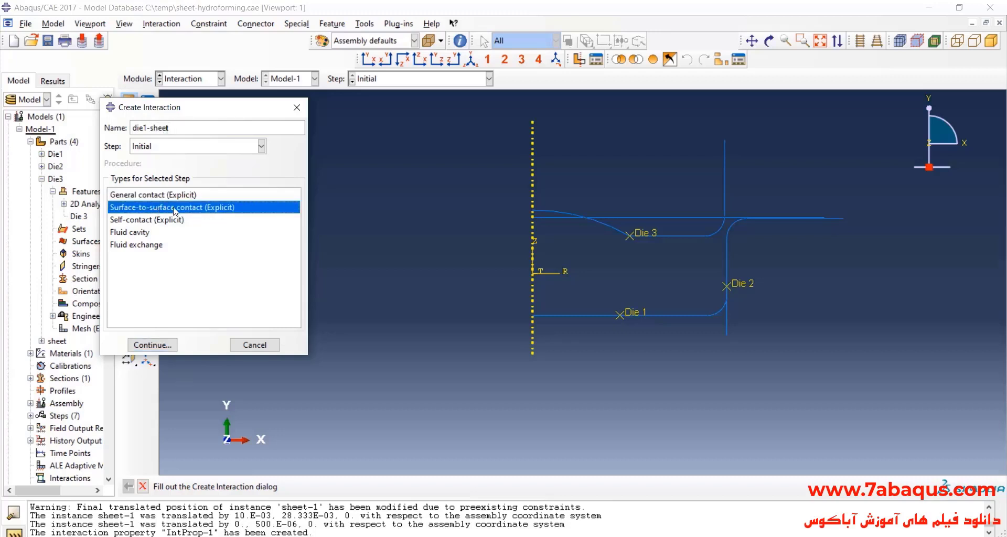
pyautogui.click(160, 350)
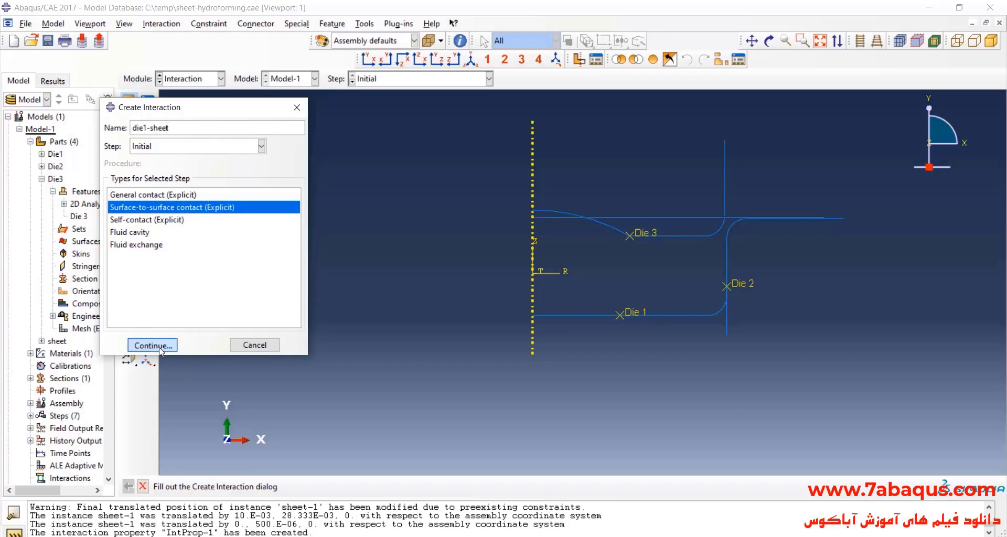
pyautogui.scroll(-1, 614, 346)
pyautogui.click(619, 295)
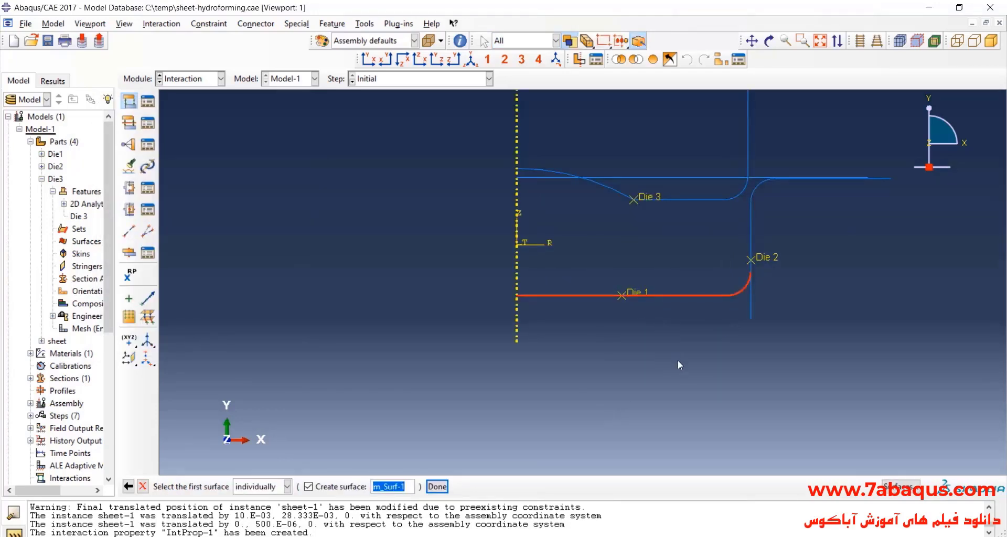
pyautogui.click(437, 487)
pyautogui.scroll(-1, 677, 322)
pyautogui.scroll(-1, 603, 293)
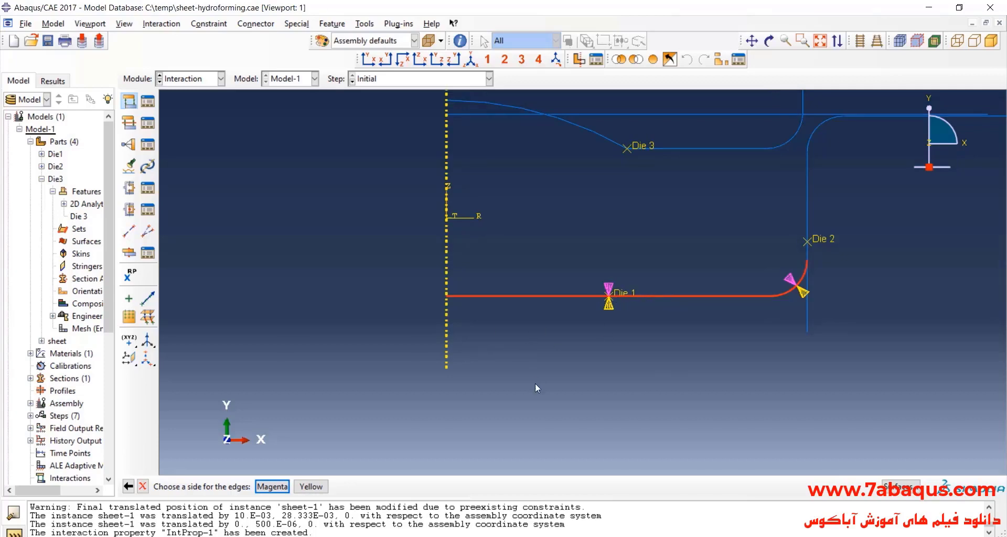
pyautogui.click(280, 487)
# - Use the whole sheet edge, die-facing side, as second surface and create die1-sheet
pyautogui.scroll(-2, 534, 414)
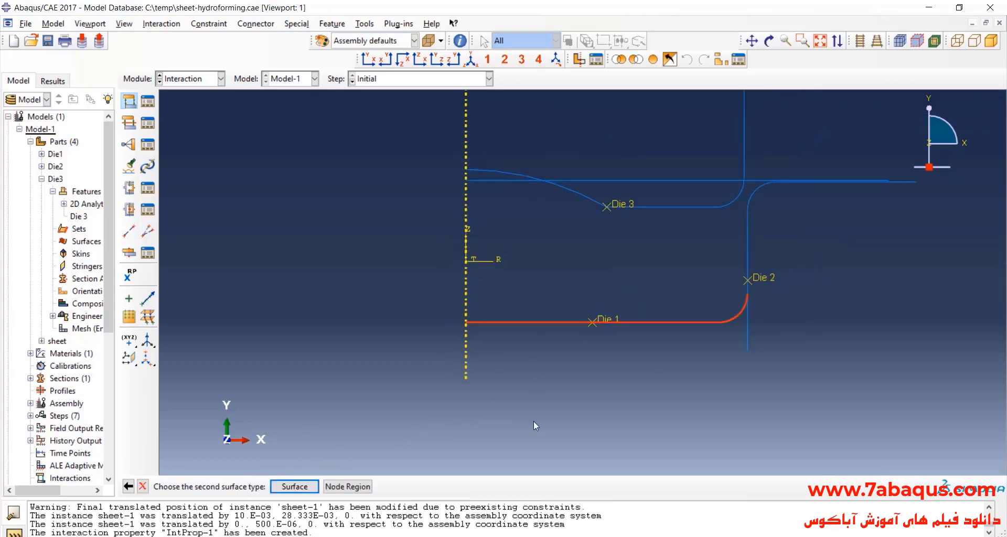
pyautogui.click(293, 487)
pyautogui.scroll(2, 600, 276)
pyautogui.click(671, 153)
pyautogui.scroll(-1, 577, 293)
pyautogui.keyDown('shift'); pyautogui.click(746, 183); pyautogui.keyUp('shift')
pyautogui.click(488, 486)
pyautogui.scroll(1, 631, 245)
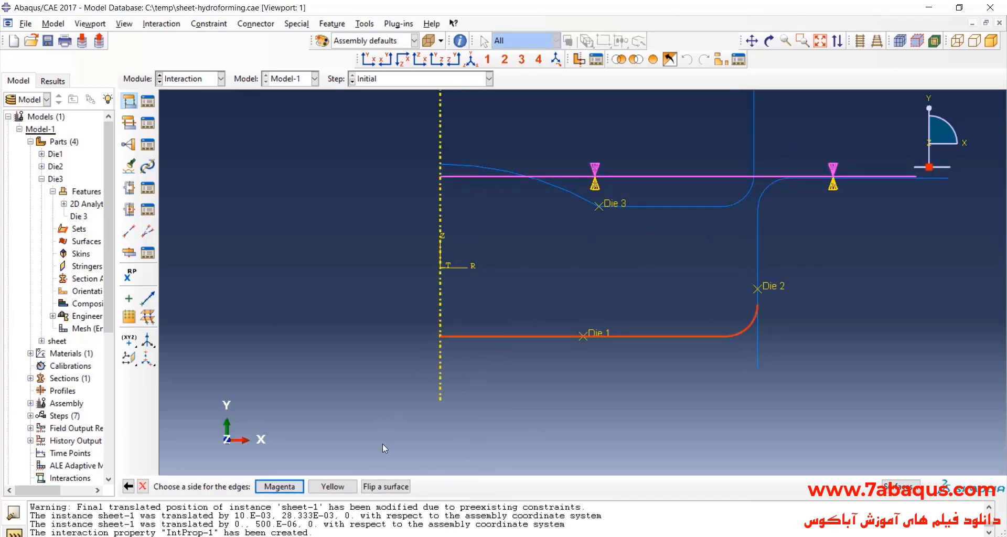
pyautogui.click(345, 488)
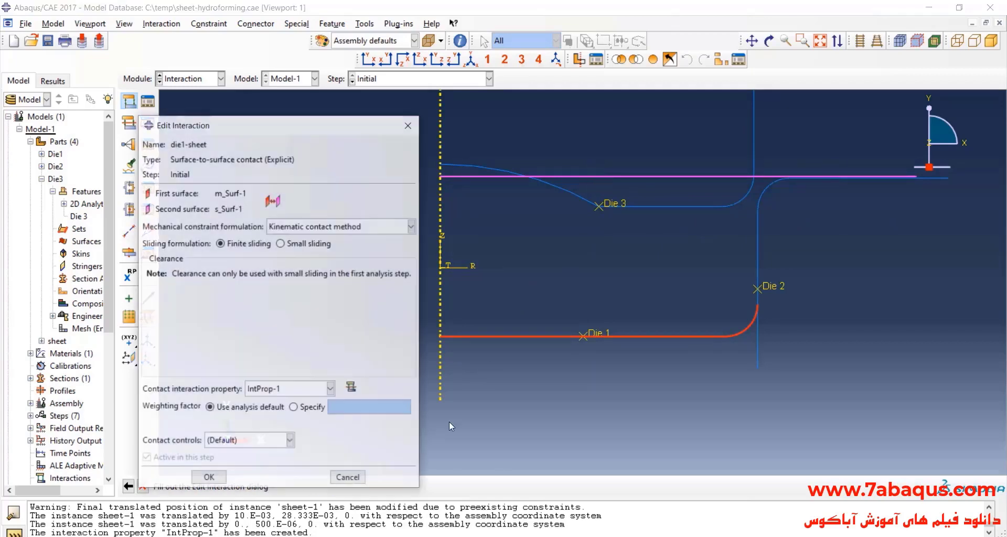
pyautogui.click(209, 478)
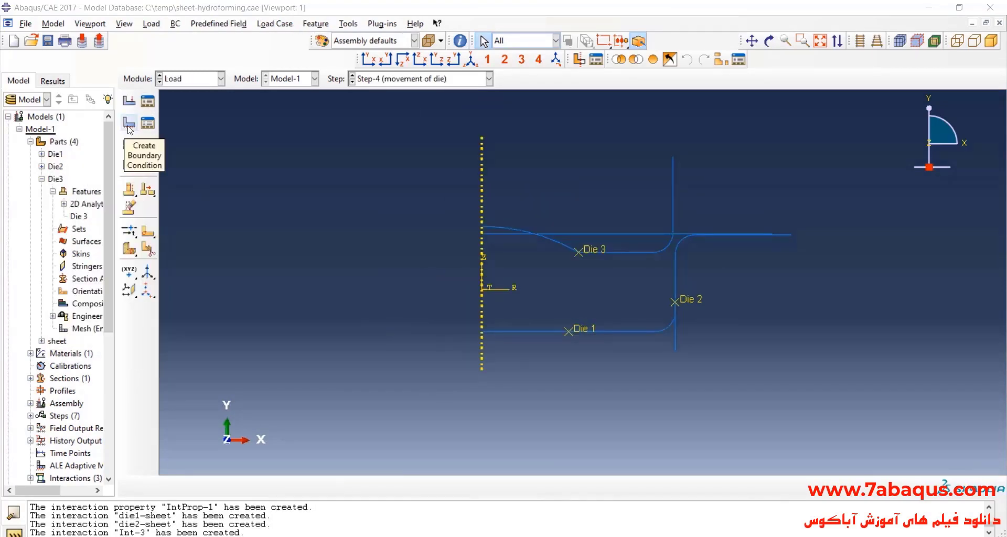
# - Create an Initial-step Displacement/Rotation boundary condition on Die 2
pyautogui.click(128, 123)
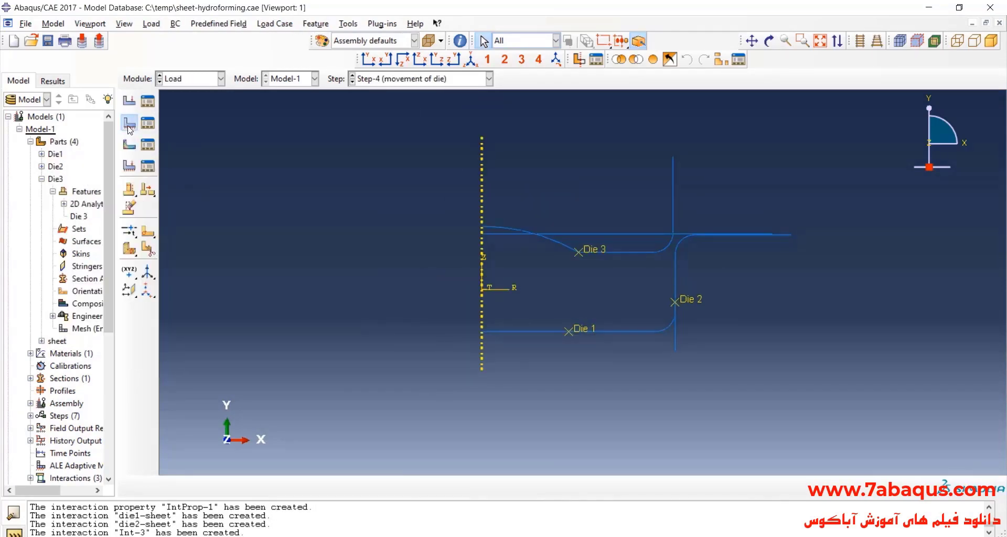
pyautogui.click(212, 207)
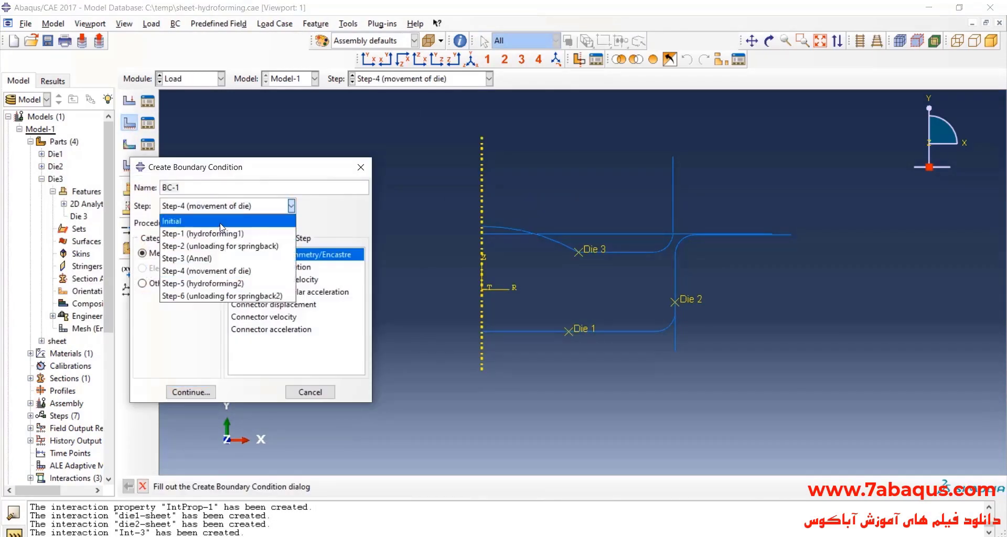
pyautogui.click(283, 268)
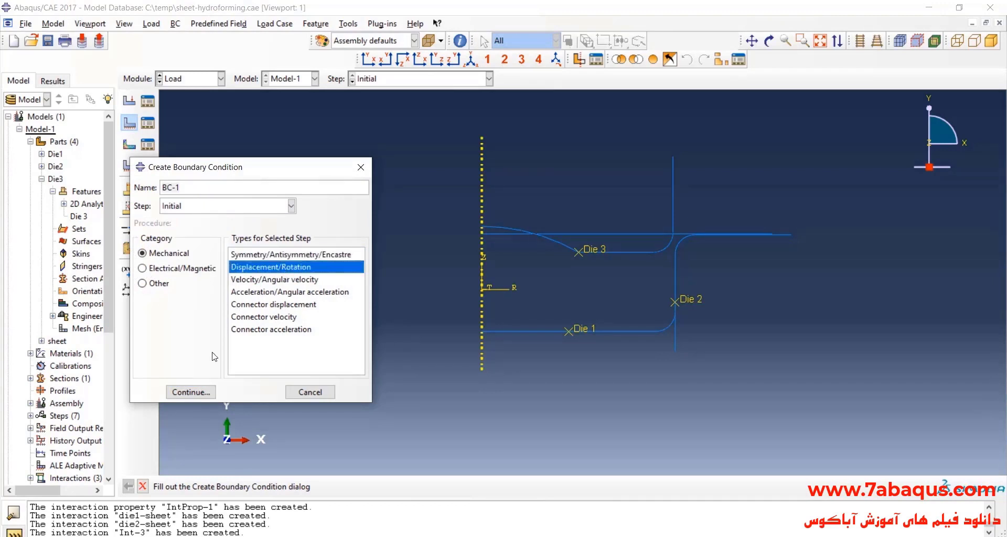
pyautogui.click(191, 392)
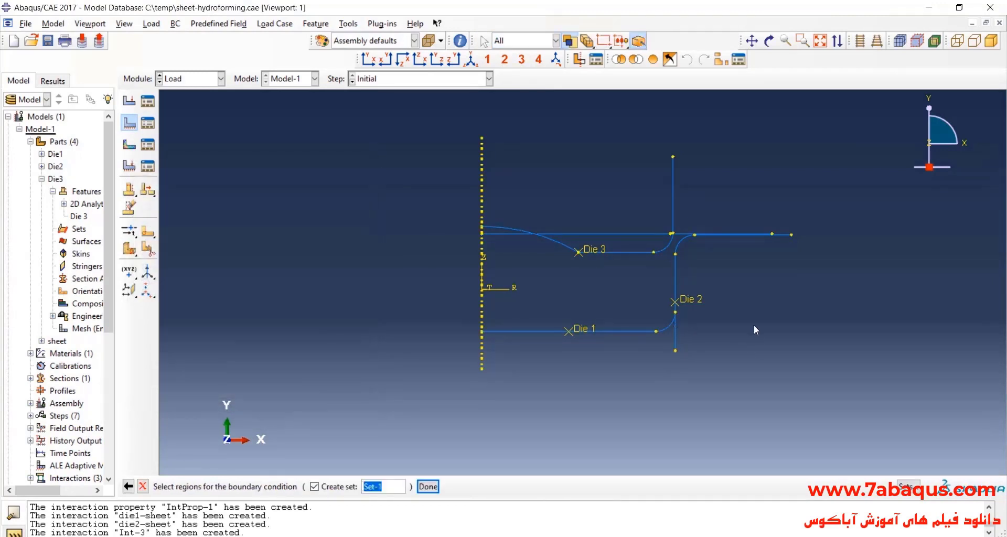
pyautogui.scroll(2, 757, 315)
pyautogui.scroll(1, 759, 305)
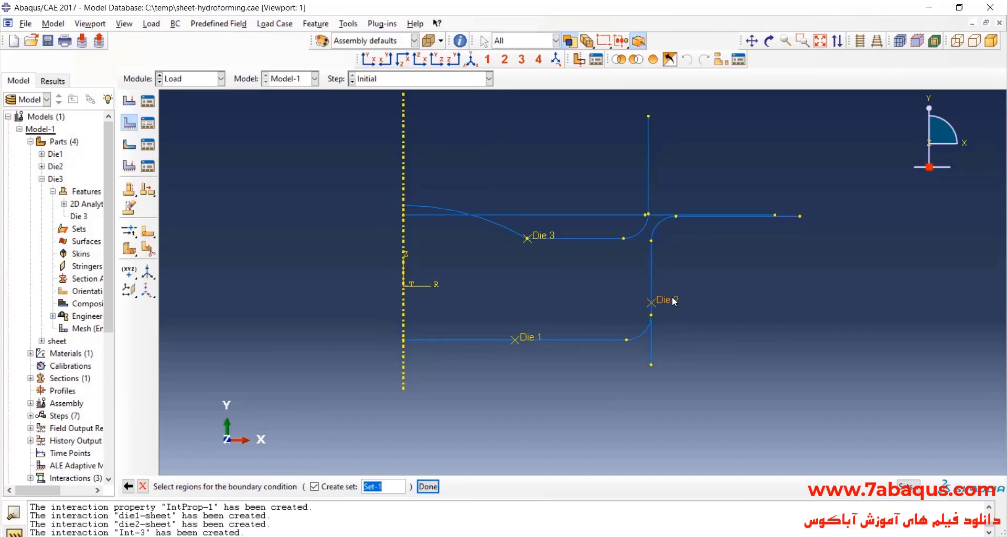
pyautogui.click(429, 486)
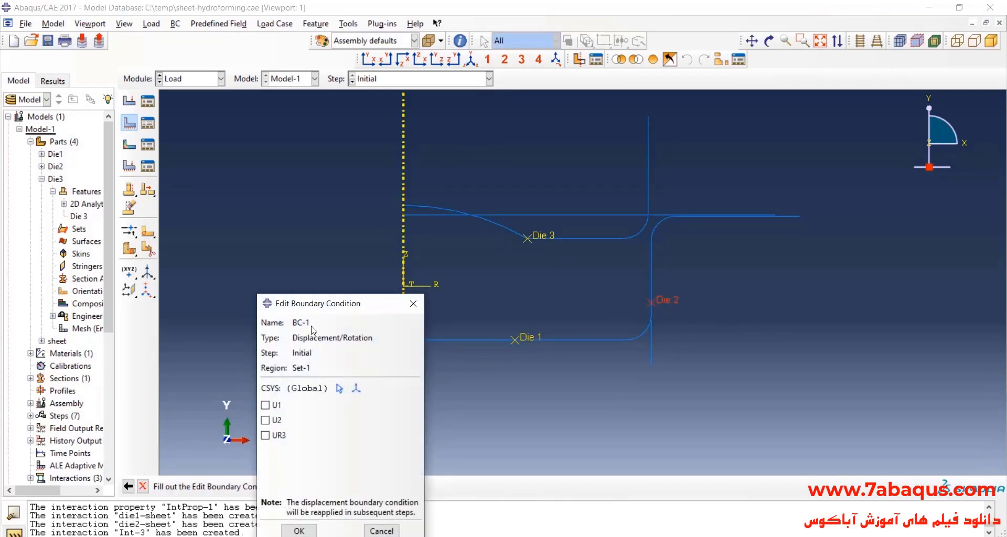
# - Fix Die 2's U1, U2 and UR3 and confirm the boundary condition
pyautogui.moveTo(325, 308); pyautogui.dragTo(340, 212)
pyautogui.click(284, 303)
pyautogui.click(293, 336)
pyautogui.click(317, 429)
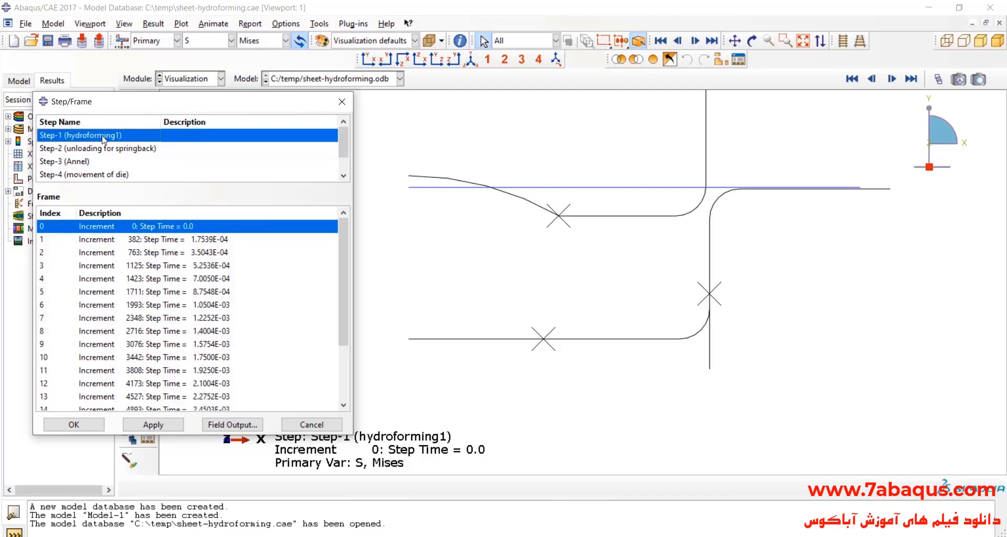
# - Browse the final Step-1 frame and the Step-2 (unloading for springback) results
pyautogui.scroll(-1, 267, 364)
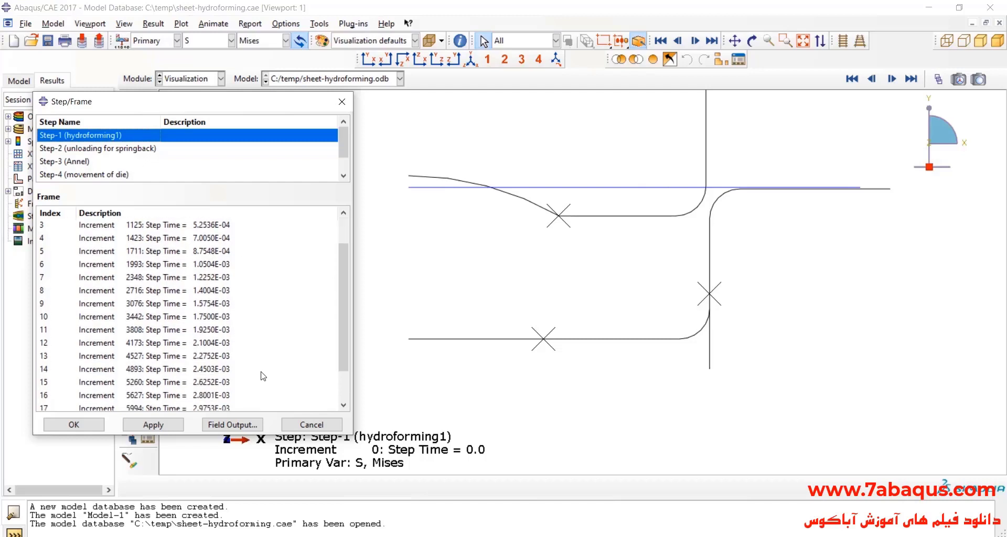
pyautogui.scroll(-1, 266, 364)
pyautogui.click(231, 404)
pyautogui.scroll(1, 317, 266)
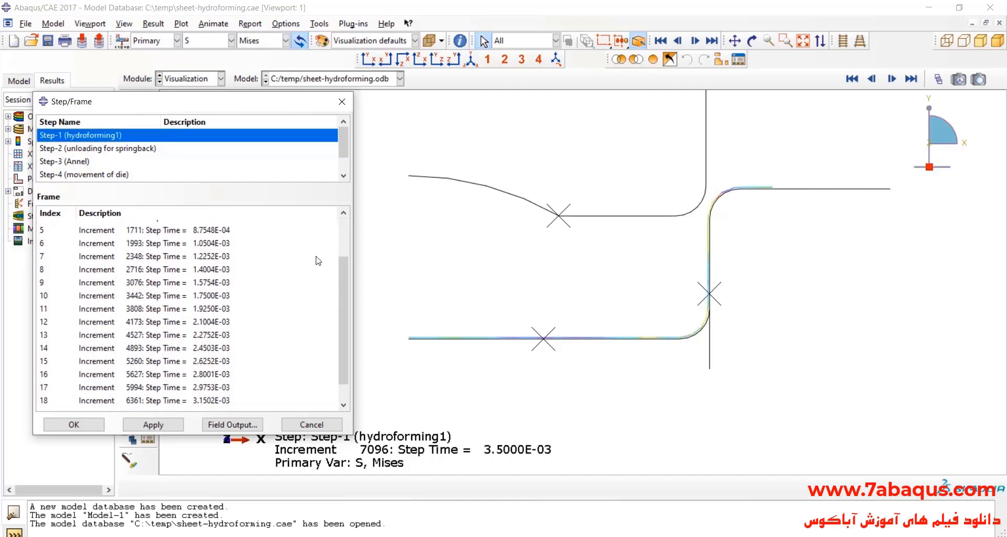
pyautogui.scroll(1, 320, 262)
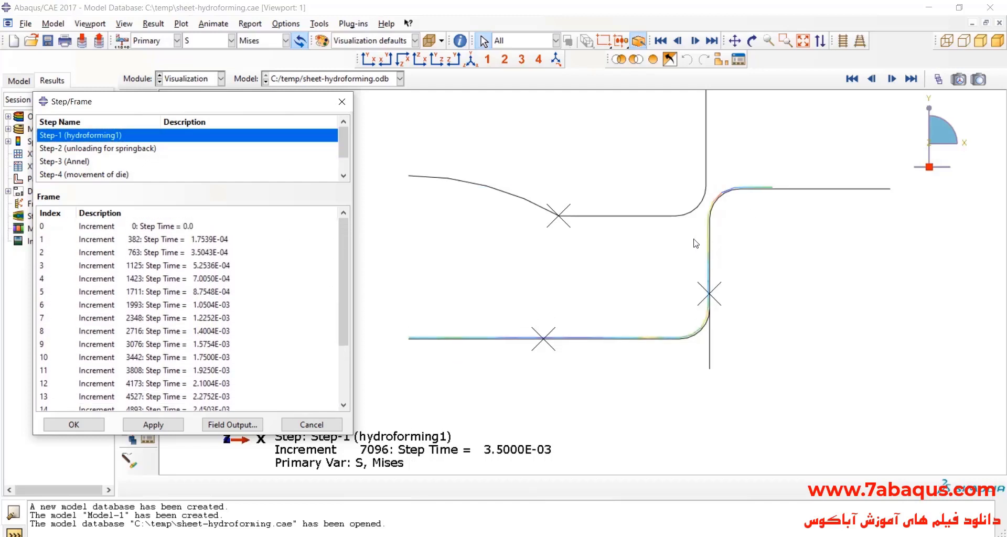
pyautogui.click(131, 151)
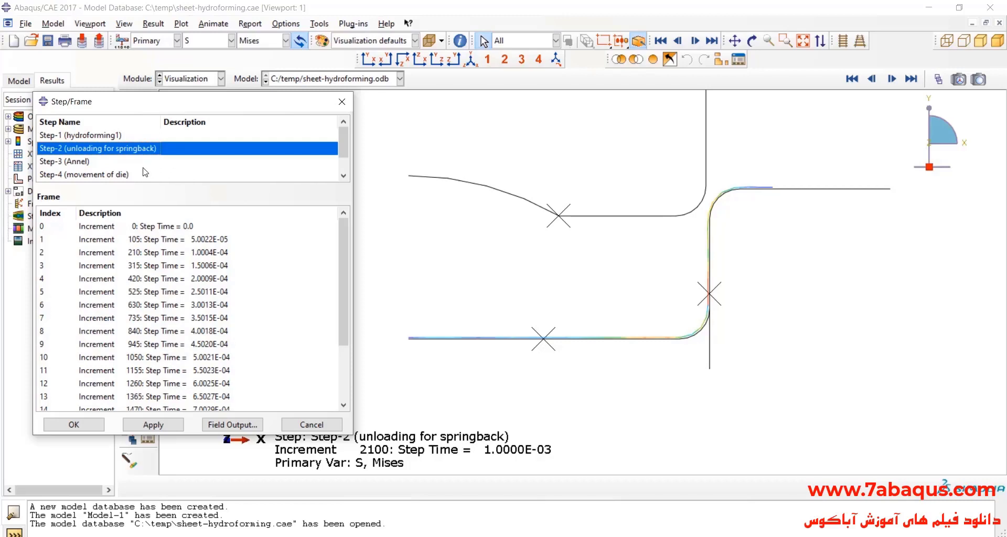
# - Show Step-4 (movement of die) at frame 0 after checking Step-3, with the step list moved aside
pyautogui.click(84, 163)
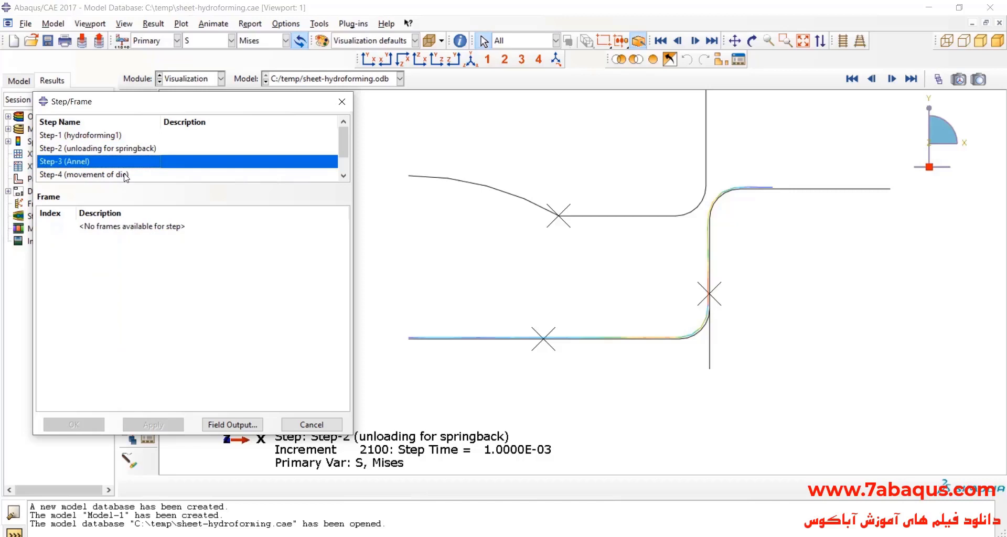
pyautogui.click(126, 175)
pyautogui.click(344, 213)
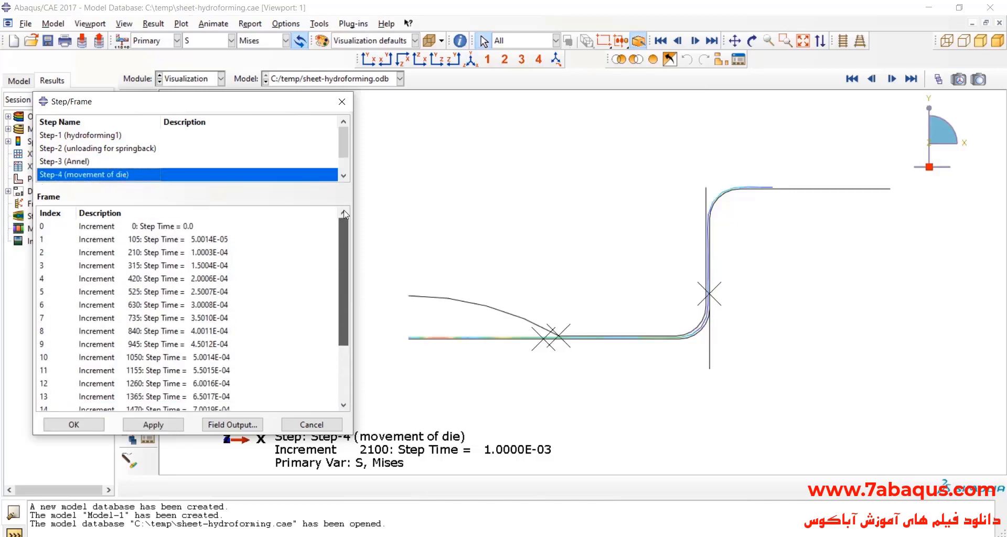
pyautogui.click(158, 226)
pyautogui.moveTo(236, 106)
pyautogui.mouseDown()
pyautogui.moveTo(267, 380)
pyautogui.moveTo(276, 371)
pyautogui.mouseUp()
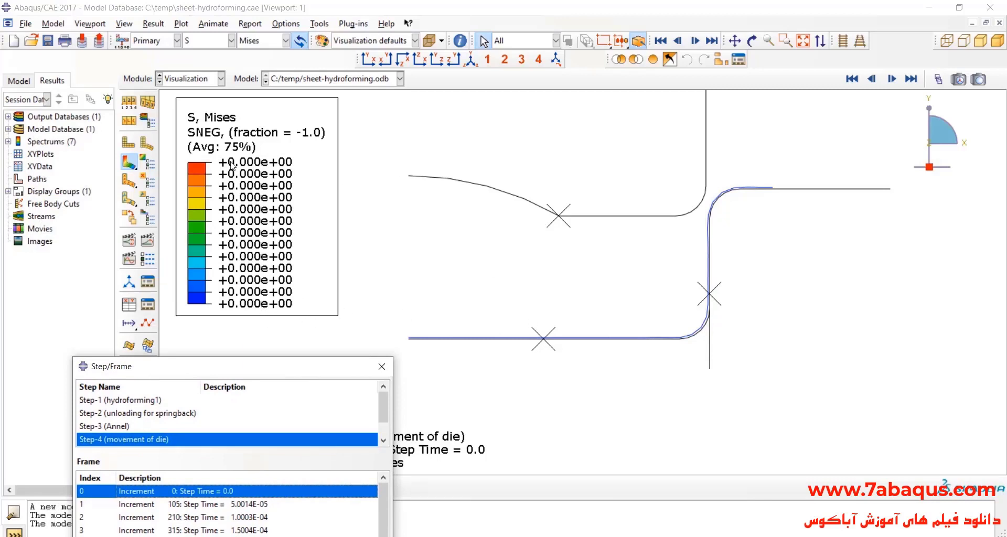
pyautogui.click(186, 45)
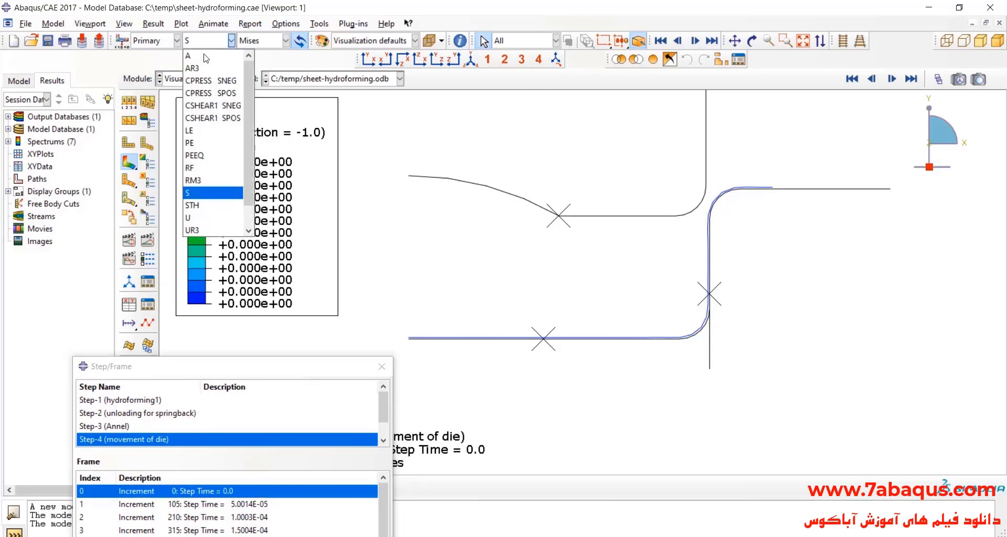
pyautogui.click(226, 156)
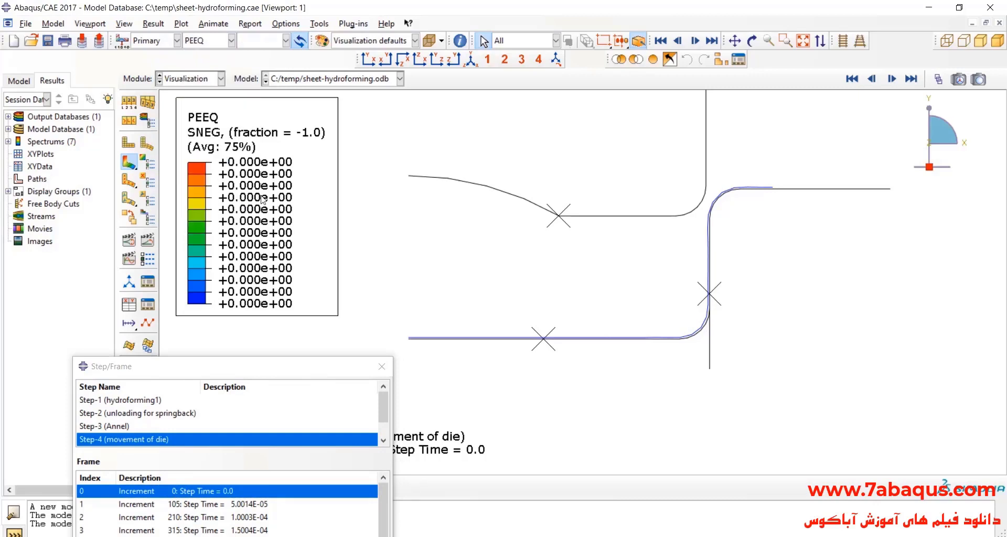
pyautogui.click(210, 45)
pyautogui.click(208, 143)
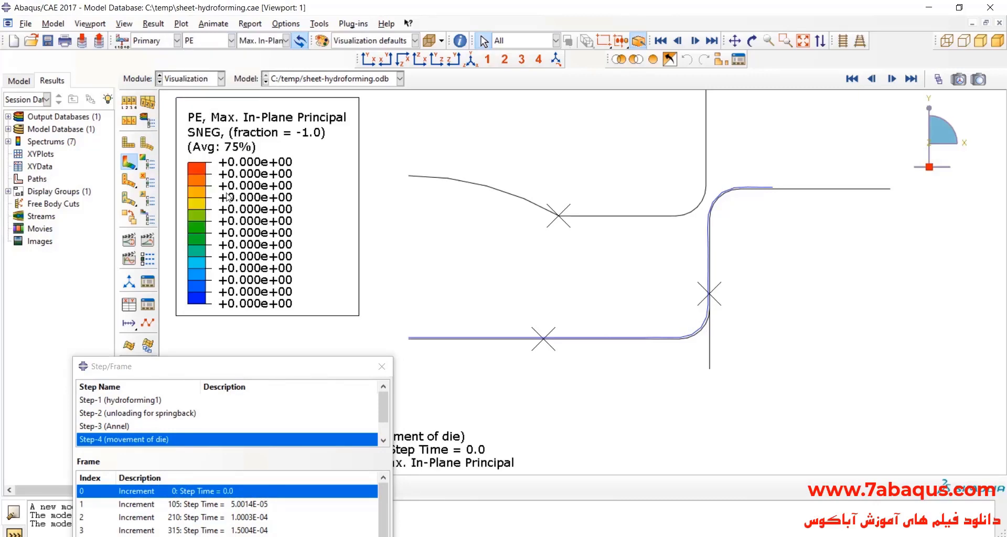
pyautogui.click(208, 46)
pyautogui.click(194, 155)
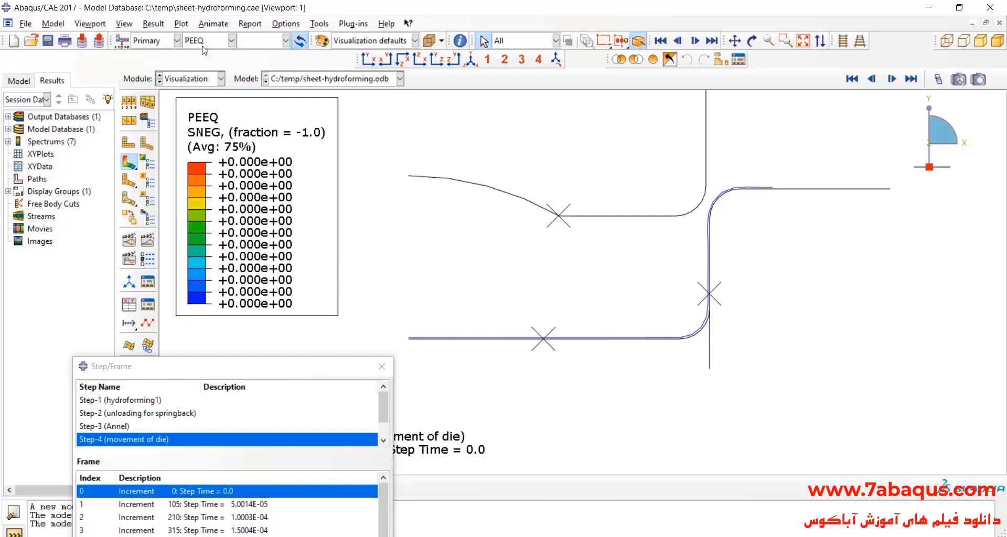
pyautogui.click(205, 46)
pyautogui.click(203, 193)
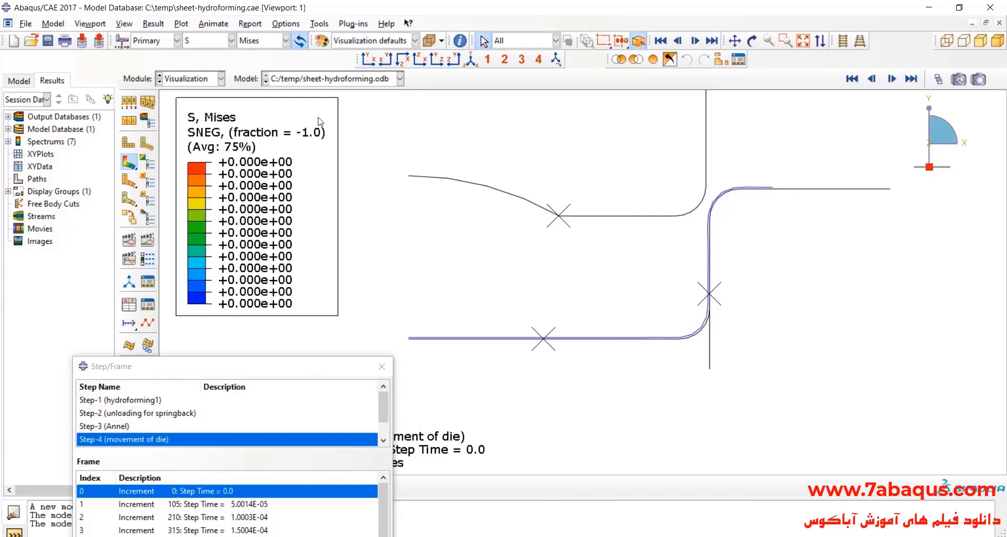
pyautogui.click(267, 42)
pyautogui.click(257, 204)
pyautogui.click(258, 40)
pyautogui.click(245, 218)
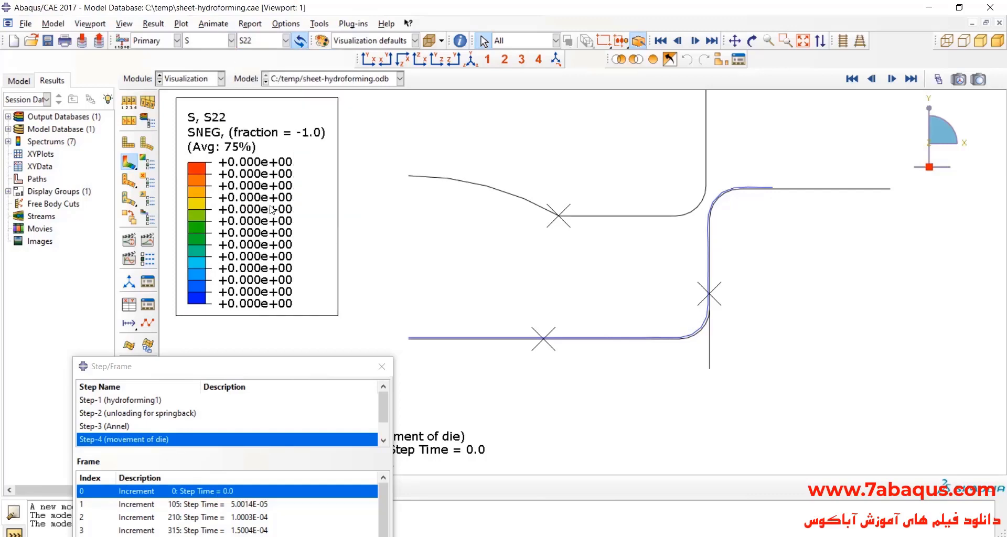
pyautogui.click(270, 42)
# - Set the contour back to Mises stress and zoom the viewport onto the sheet
pyautogui.moveTo(307, 368); pyautogui.dragTo(297, 109)
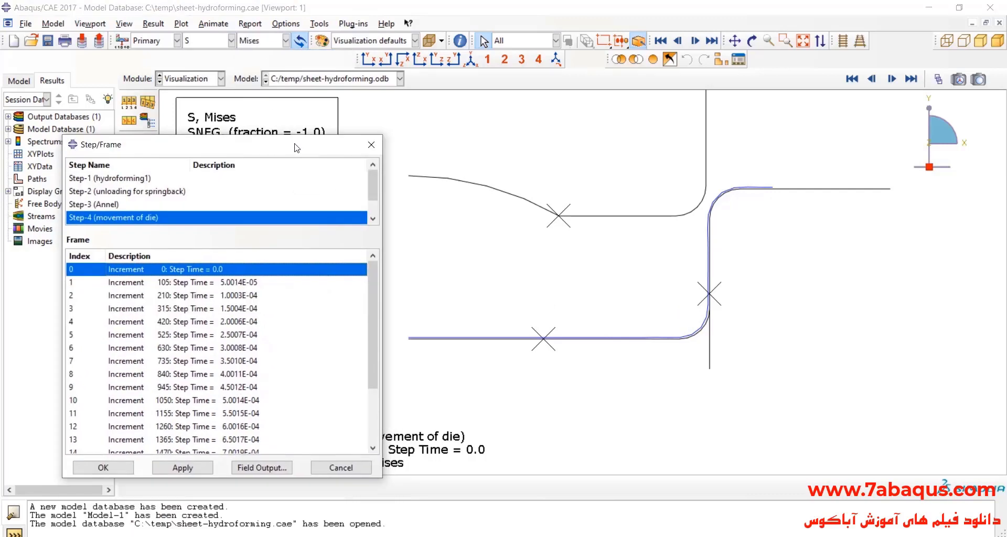
pyautogui.scroll(2, 728, 191)
pyautogui.scroll(1, 728, 192)
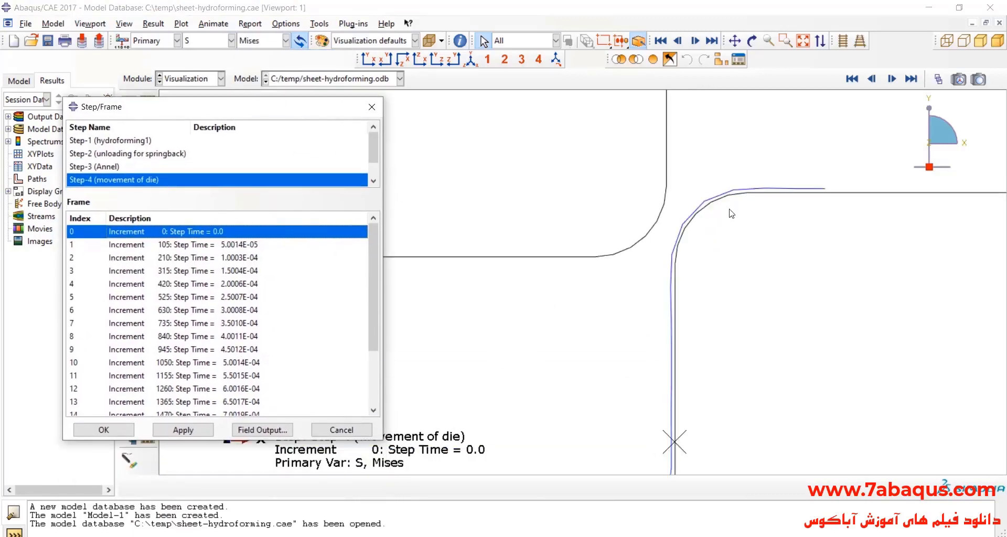
pyautogui.scroll(-1, 791, 184)
pyautogui.scroll(-1, 756, 359)
pyautogui.scroll(-2, 718, 253)
pyautogui.scroll(-1, 629, 282)
pyautogui.scroll(1, 656, 278)
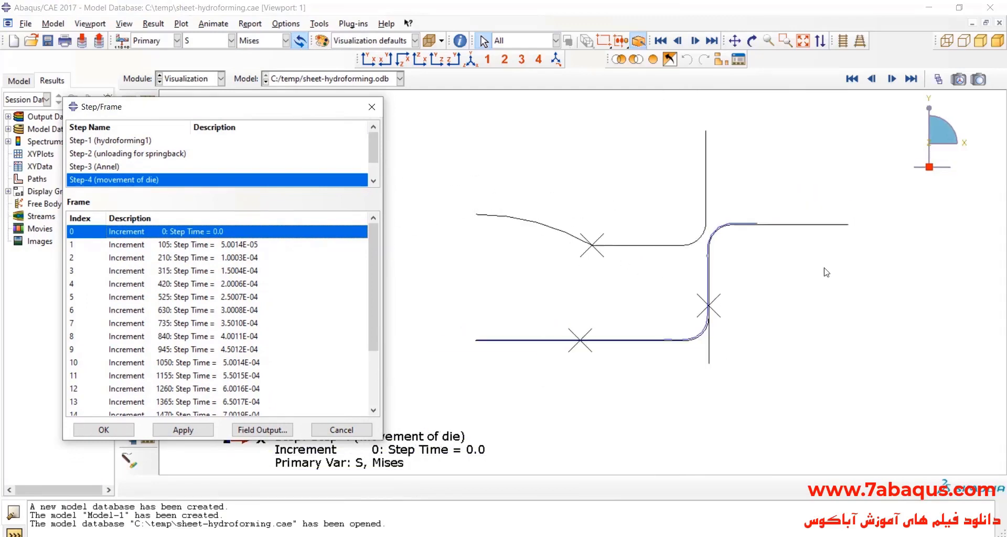
pyautogui.scroll(1, 704, 268)
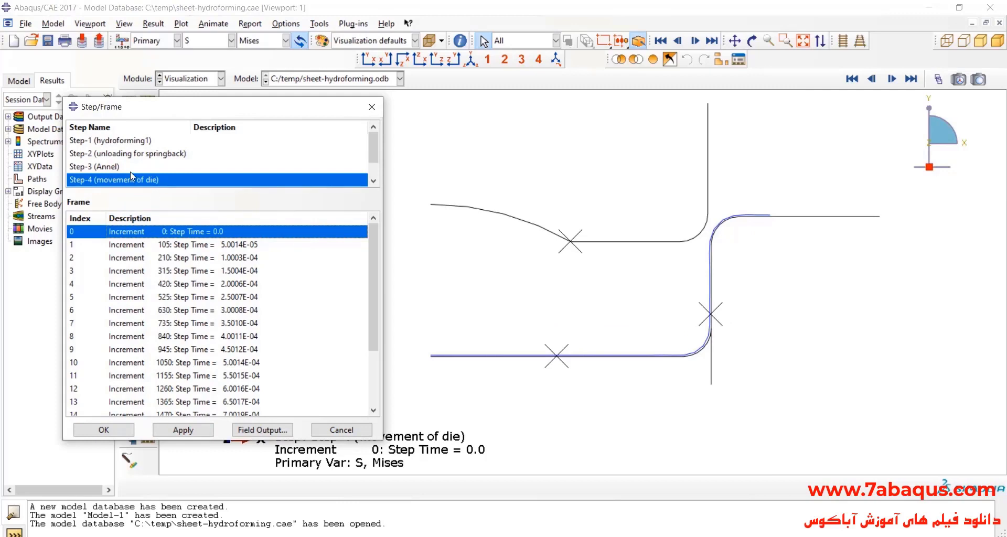
pyautogui.scroll(-1, 129, 173)
pyautogui.scroll(-1, 129, 173)
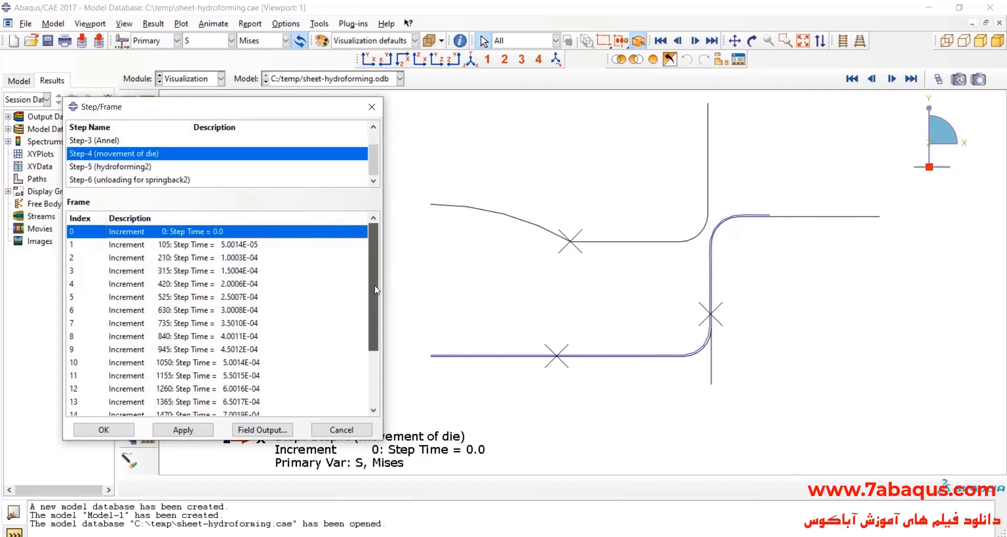
# - Show Step-4's final frame, then Step-5 (hydroforming2) and Step-6 (unloading for springback2) results
pyautogui.moveTo(375, 286); pyautogui.dragTo(371, 351)
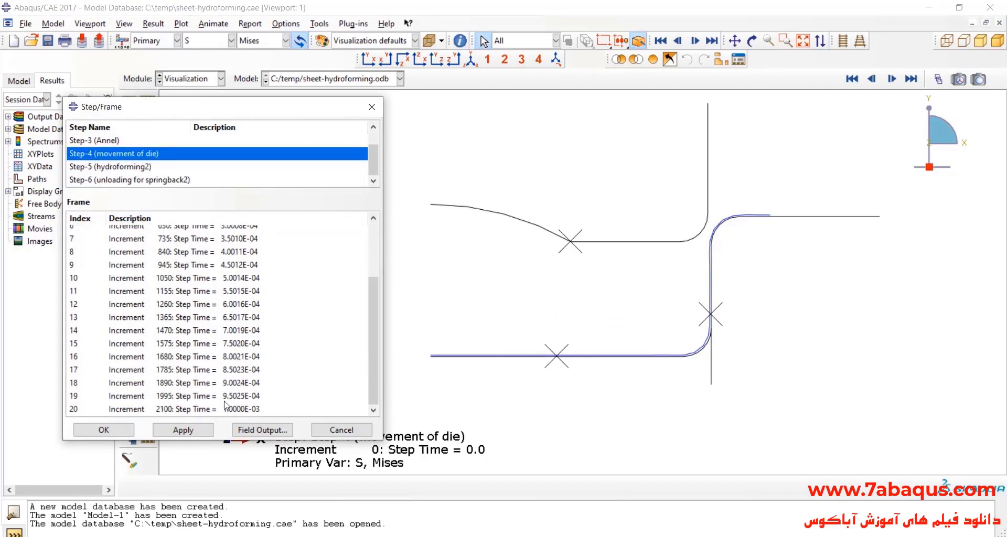
pyautogui.click(233, 409)
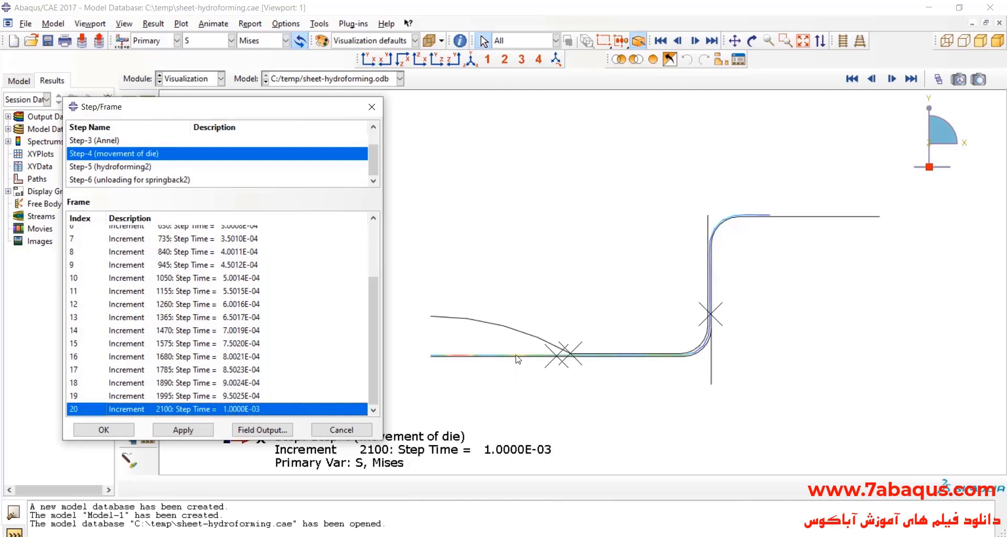
pyautogui.click(133, 168)
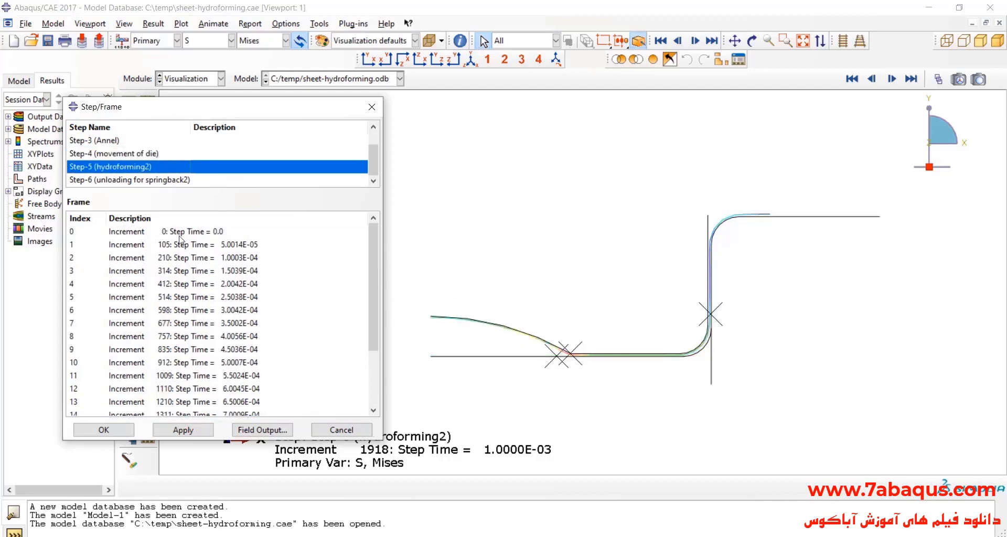
pyautogui.click(157, 181)
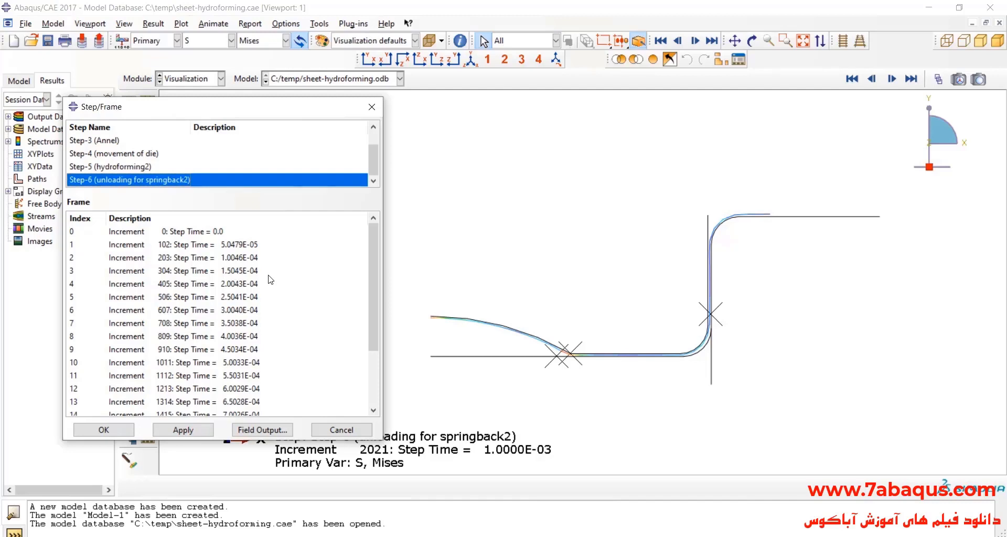
# - Replace the Step/Frame list with the Frame Selector slider, rewound to the analysis's first frame
pyautogui.click(371, 109)
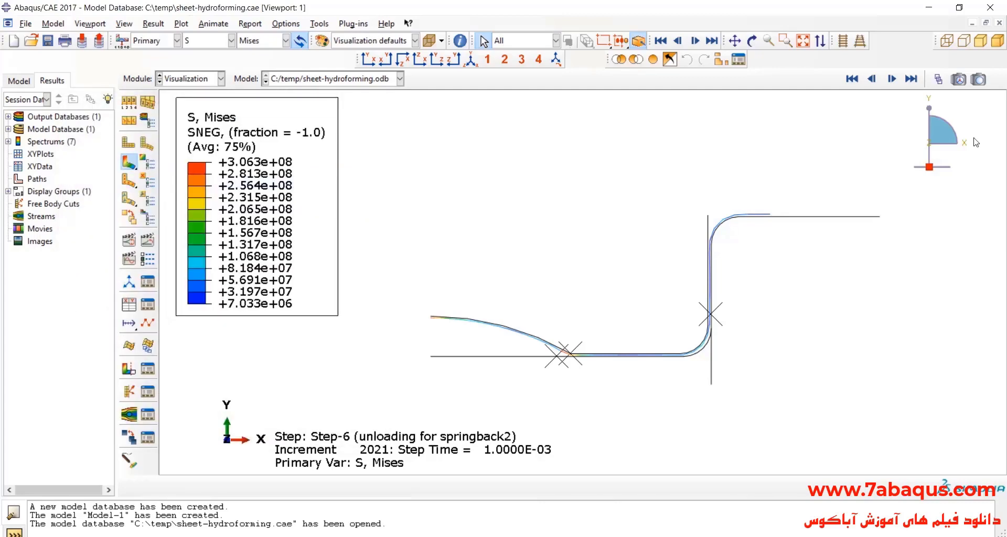
pyautogui.click(947, 76)
pyautogui.moveTo(448, 152); pyautogui.dragTo(167, 161)
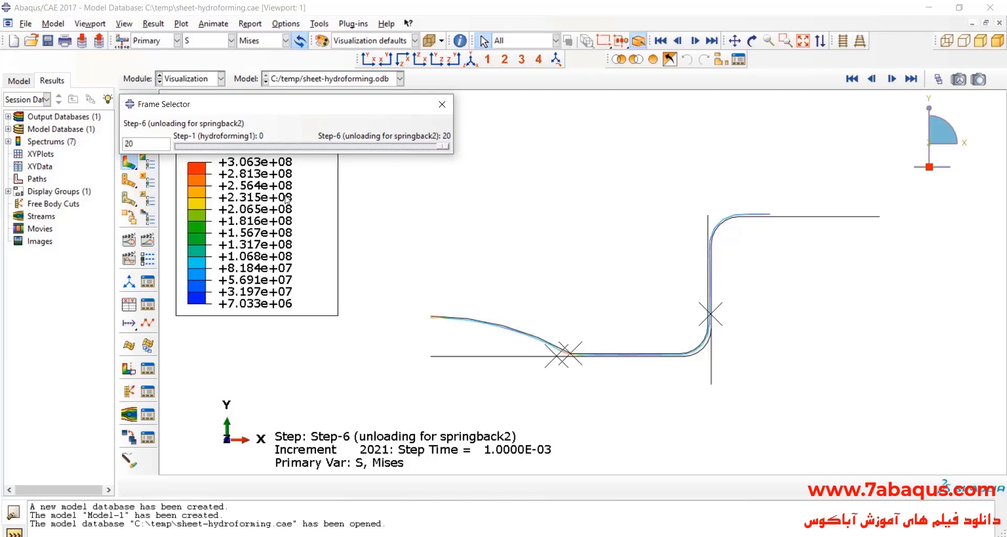
# - Scrub the frame slider back to an early Step-4 frame, close it, and start playback
pyautogui.moveTo(250, 112)
pyautogui.mouseDown()
pyautogui.moveTo(257, 169)
pyautogui.moveTo(212, 360)
pyautogui.mouseUp()
pyautogui.moveTo(407, 394); pyautogui.dragTo(250, 395)
pyautogui.click(404, 352)
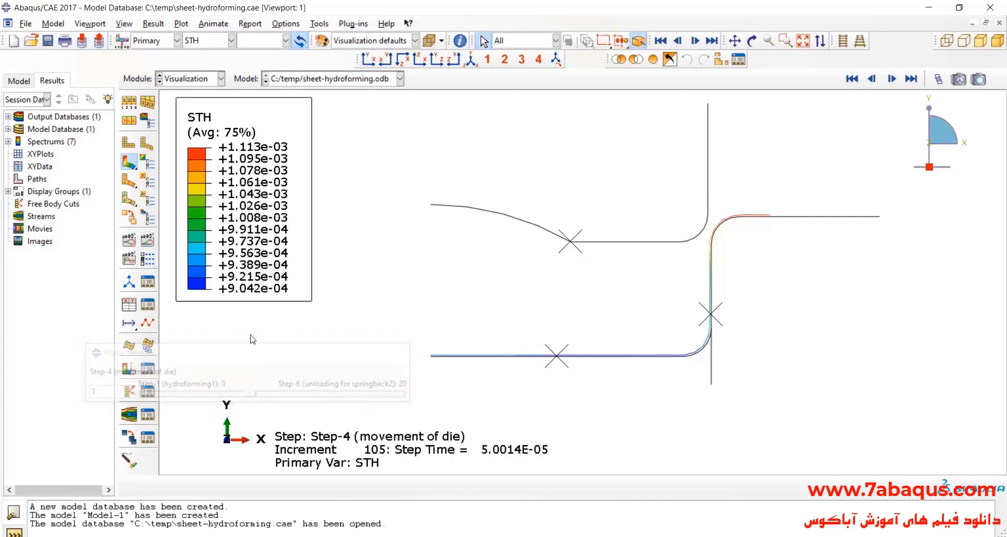
pyautogui.click(148, 240)
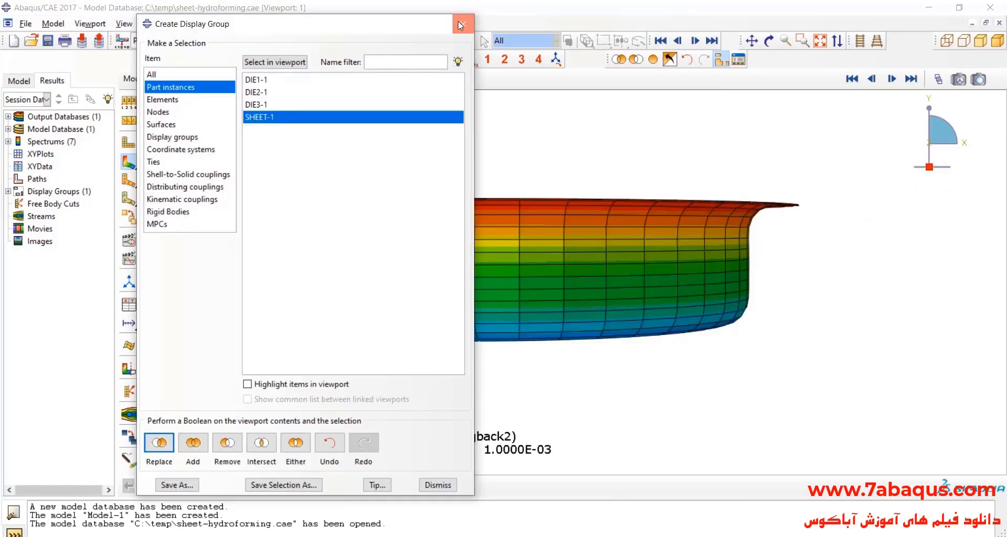
# - Rotate the STH-contoured sheet into a 3D bowl view, tilted to look inside
pyautogui.click(769, 41)
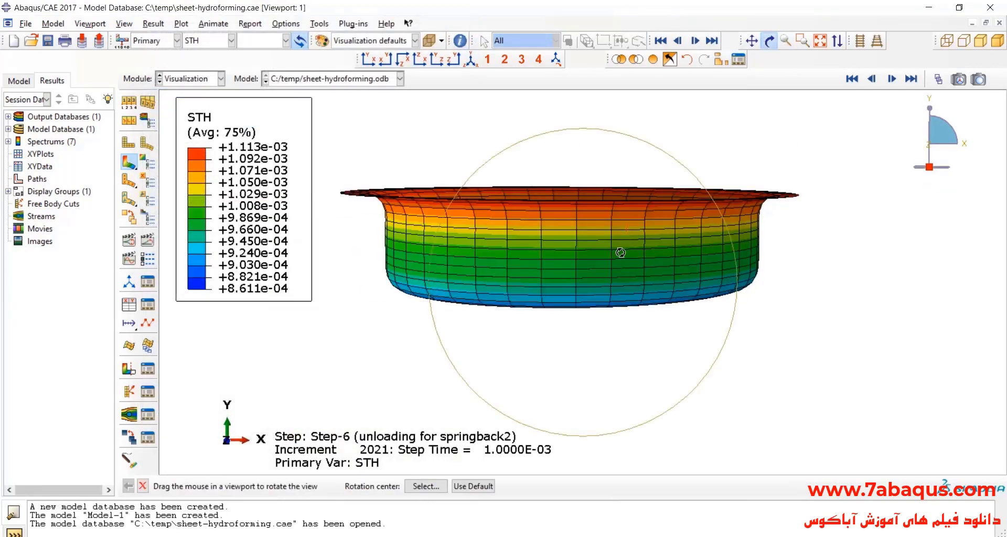
pyautogui.moveTo(492, 214)
pyautogui.mouseDown()
pyautogui.moveTo(596, 308)
pyautogui.moveTo(619, 355)
pyautogui.moveTo(600, 333)
pyautogui.moveTo(633, 316)
pyautogui.moveTo(632, 297)
pyautogui.moveTo(610, 306)
pyautogui.moveTo(611, 294)
pyautogui.moveTo(630, 308)
pyautogui.moveTo(604, 201)
pyautogui.moveTo(602, 294)
pyautogui.mouseUp()
pyautogui.scroll(5, 589, 337)
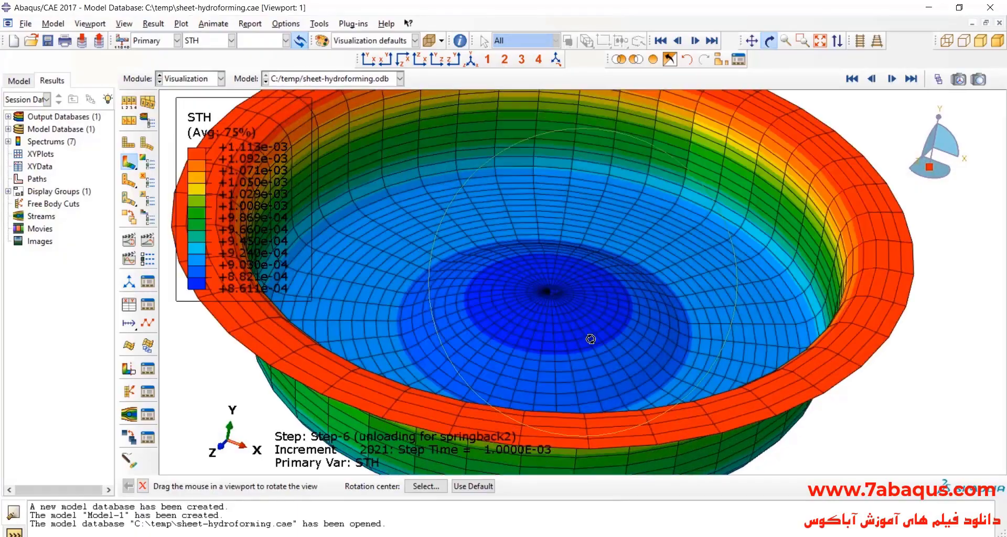
pyautogui.moveTo(589, 338)
pyautogui.mouseDown()
pyautogui.moveTo(645, 316)
pyautogui.moveTo(620, 241)
pyautogui.moveTo(614, 304)
pyautogui.moveTo(588, 294)
pyautogui.moveTo(587, 253)
pyautogui.mouseUp()
pyautogui.scroll(-3, 611, 310)
pyautogui.scroll(-2, 588, 294)
pyautogui.scroll(-2, 589, 294)
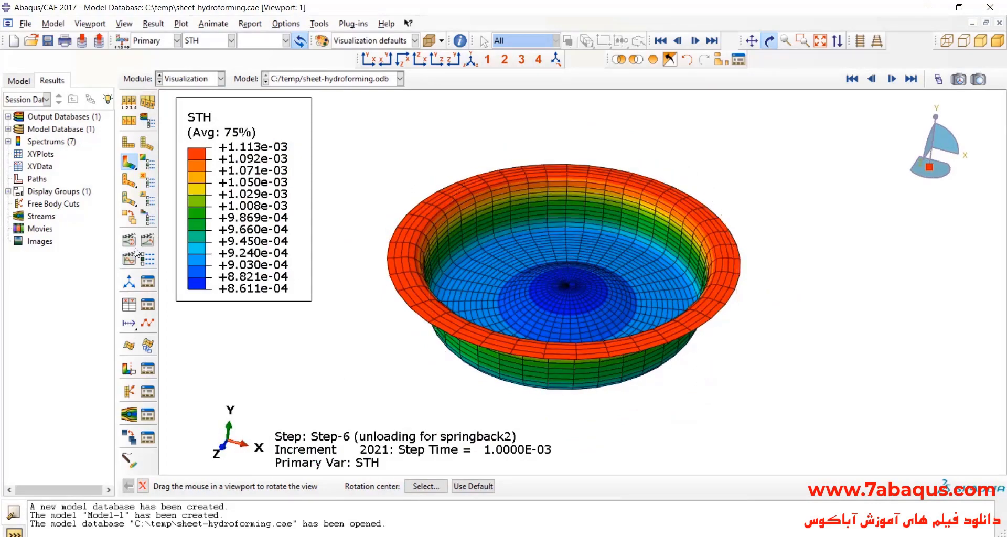
# - Animate the STH time history through all steps, set to loop in Animation Options
pyautogui.click(148, 241)
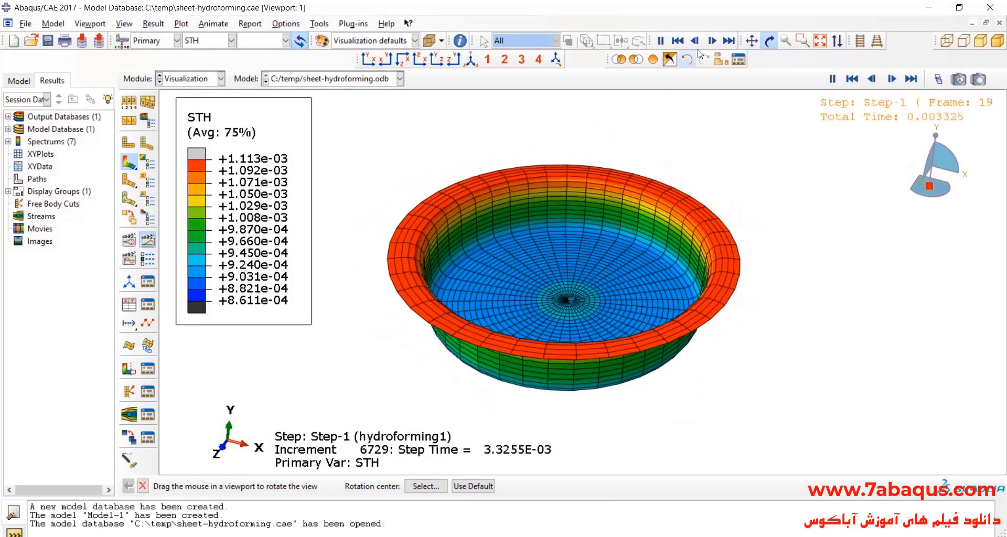
pyautogui.press('Escape')
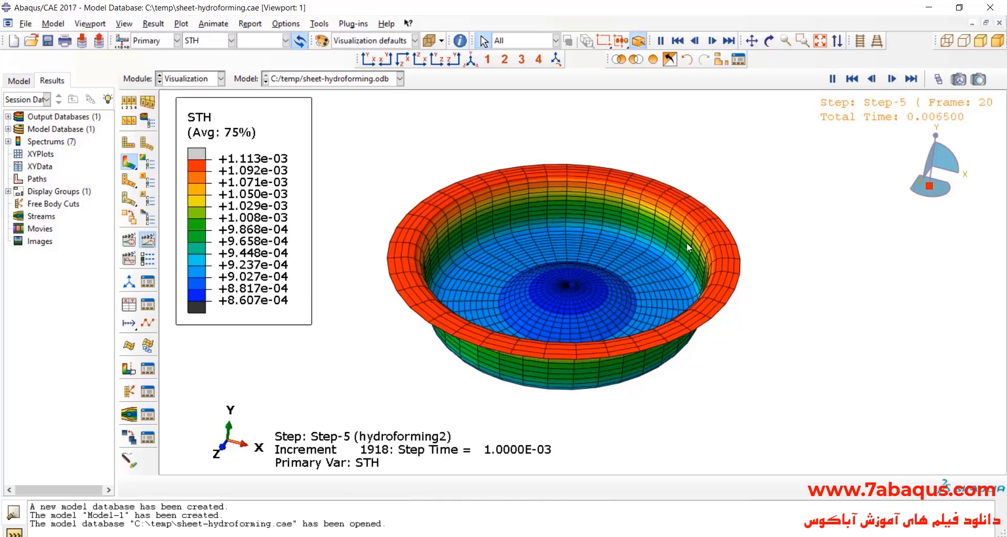
pyautogui.click(147, 259)
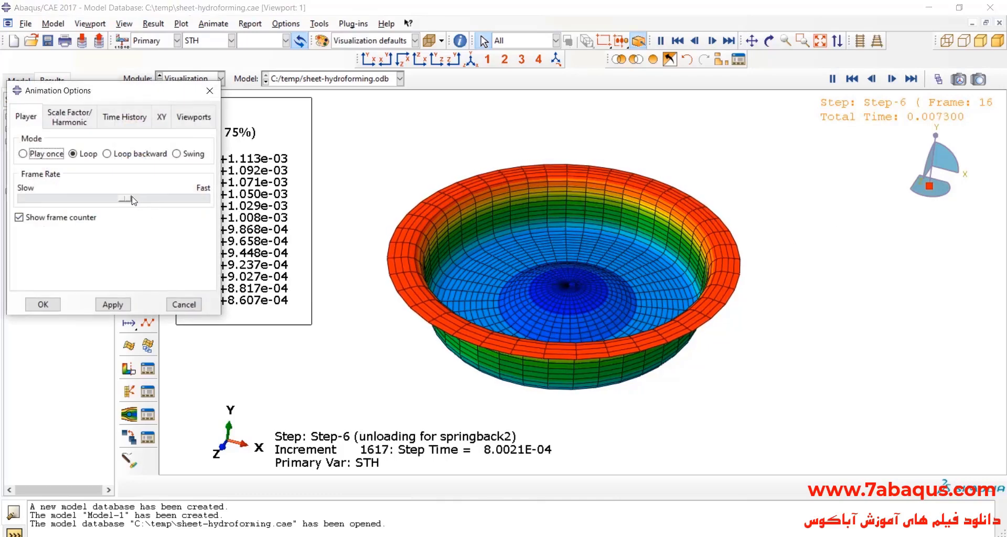
pyautogui.click(42, 305)
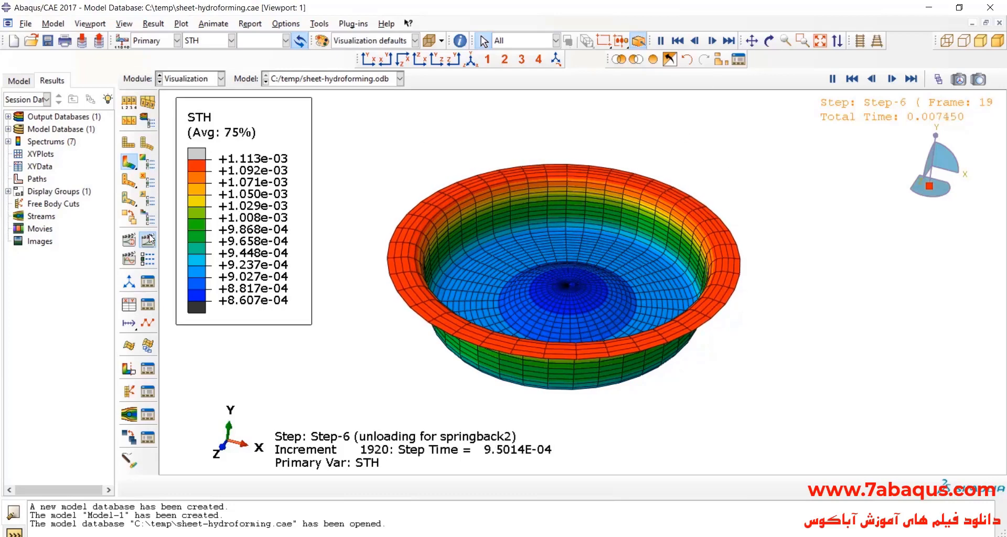
# - Scrub the thickness results from the first frame to Step-4 frame 0, viewing the bowl from above
pyautogui.click(939, 79)
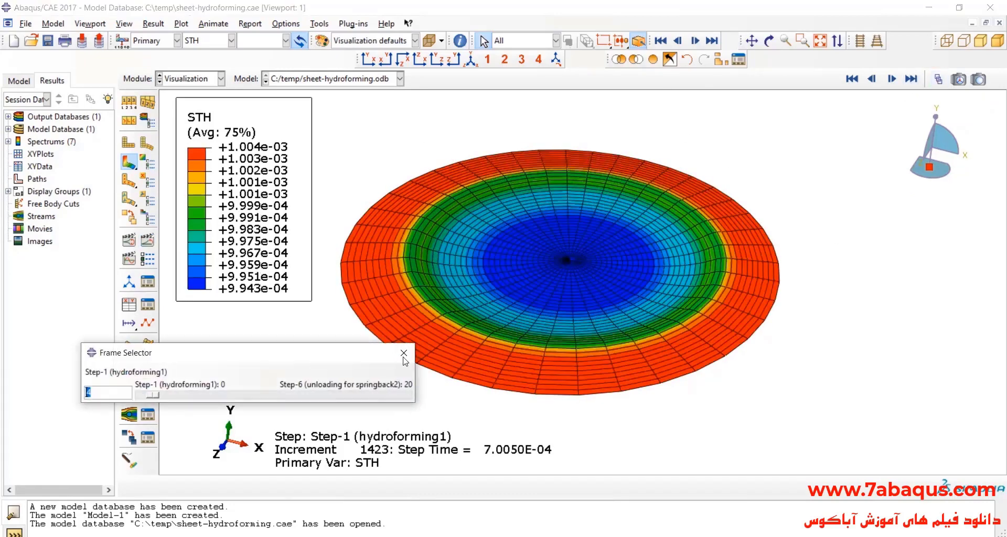
pyautogui.moveTo(155, 397); pyautogui.dragTo(146, 397)
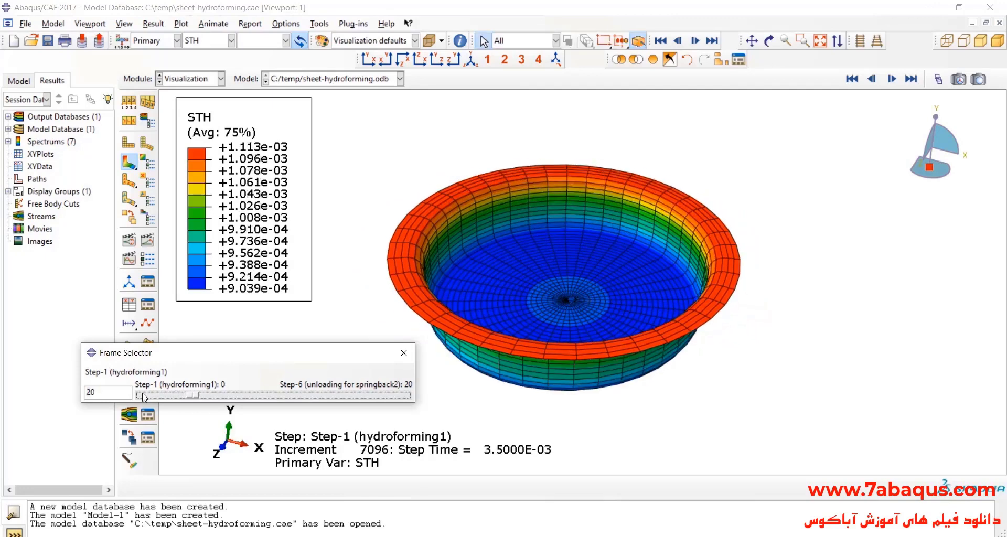
pyautogui.click(770, 40)
pyautogui.moveTo(606, 286)
pyautogui.mouseDown()
pyautogui.moveTo(628, 233)
pyautogui.moveTo(649, 294)
pyautogui.moveTo(544, 292)
pyautogui.mouseUp()
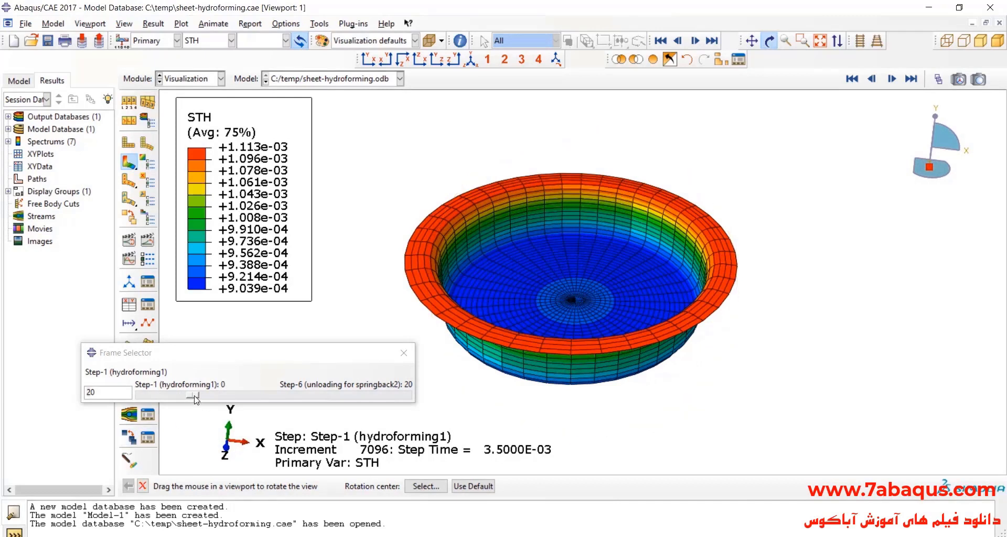
pyautogui.click(195, 397)
pyautogui.moveTo(193, 396); pyautogui.dragTo(195, 396)
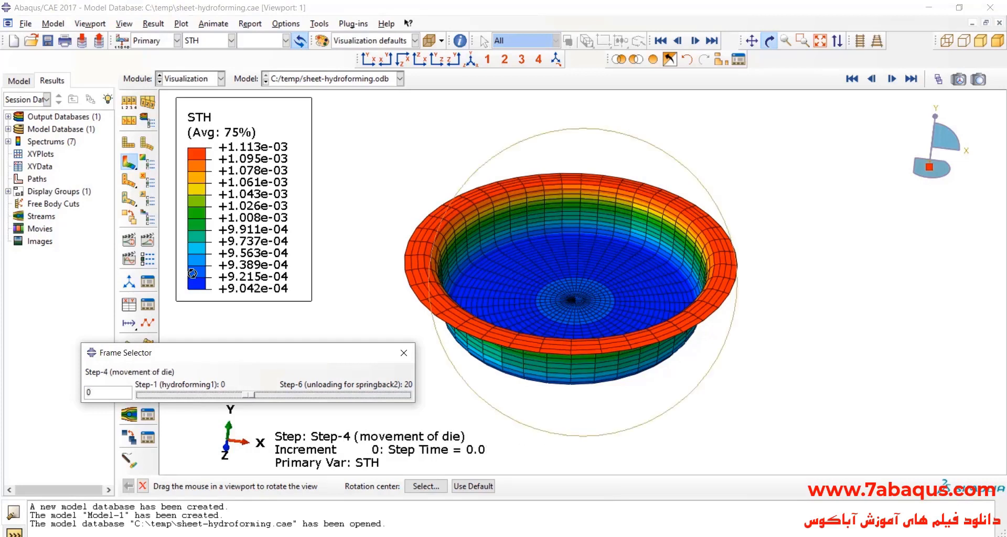
pyautogui.click(207, 41)
pyautogui.click(224, 156)
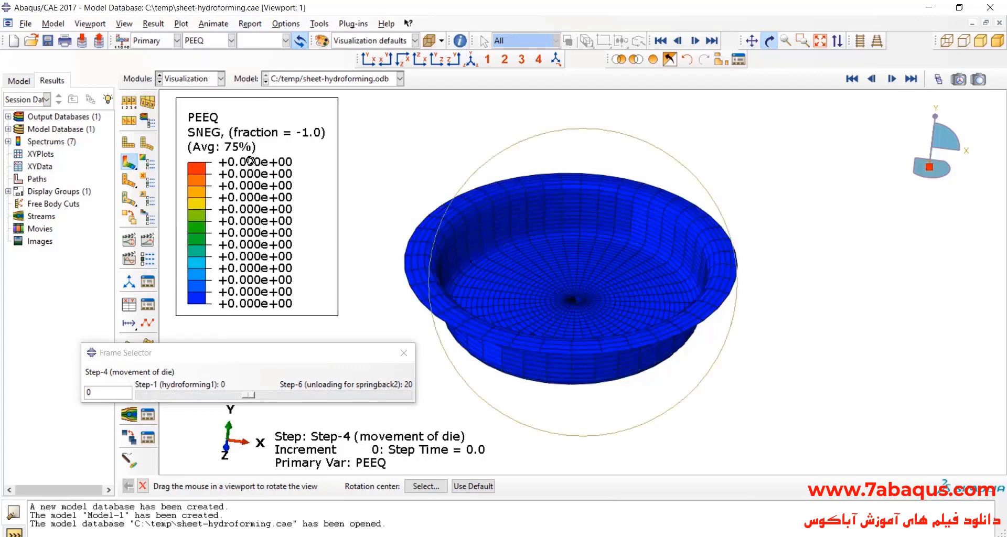
pyautogui.click(210, 41)
pyautogui.click(213, 194)
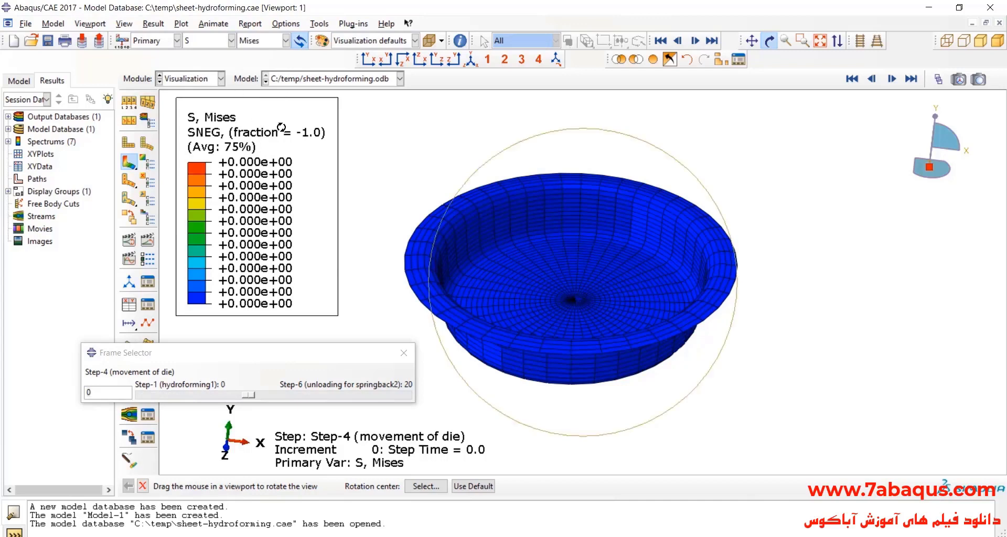
pyautogui.click(210, 40)
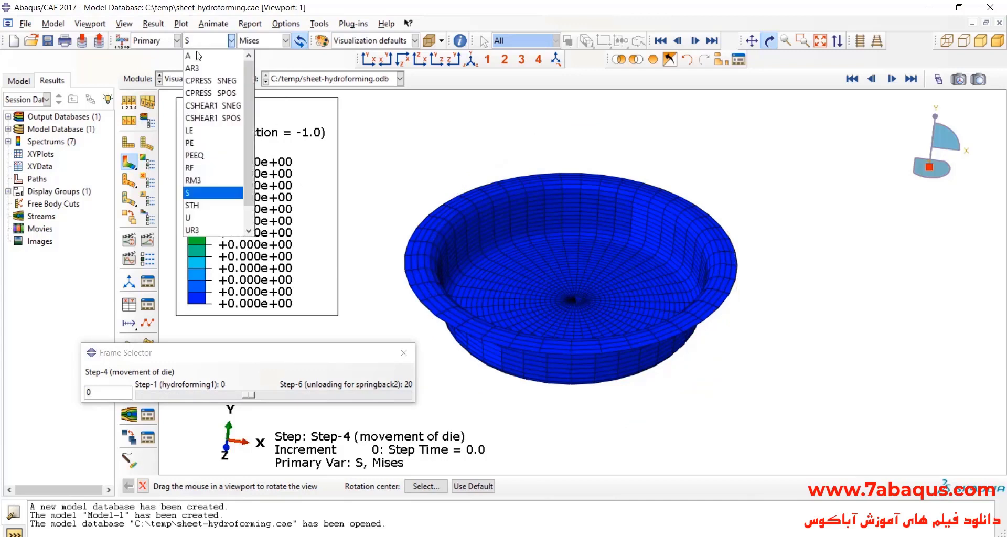
pyautogui.click(224, 156)
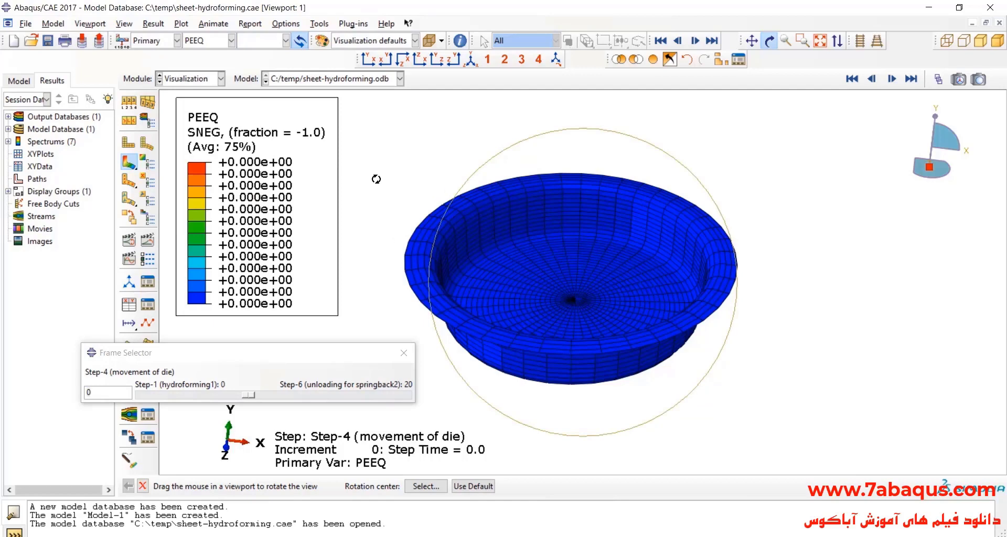
pyautogui.click(204, 41)
pyautogui.click(210, 193)
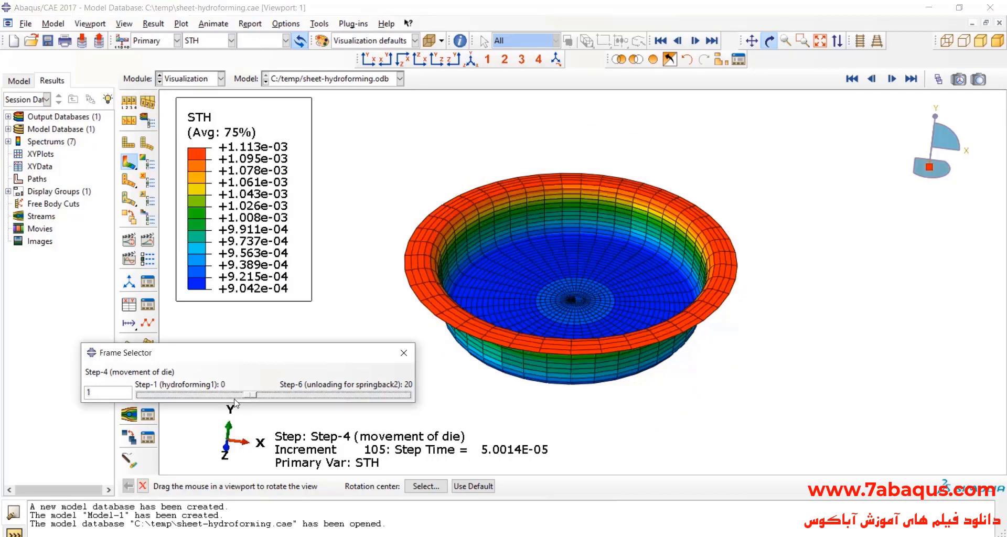
# - Step frame by frame through die movement and hydroforming2 into the springback step
pyautogui.press('Right')
pyautogui.press('Right')
pyautogui.press('Right')
pyautogui.press('Right')
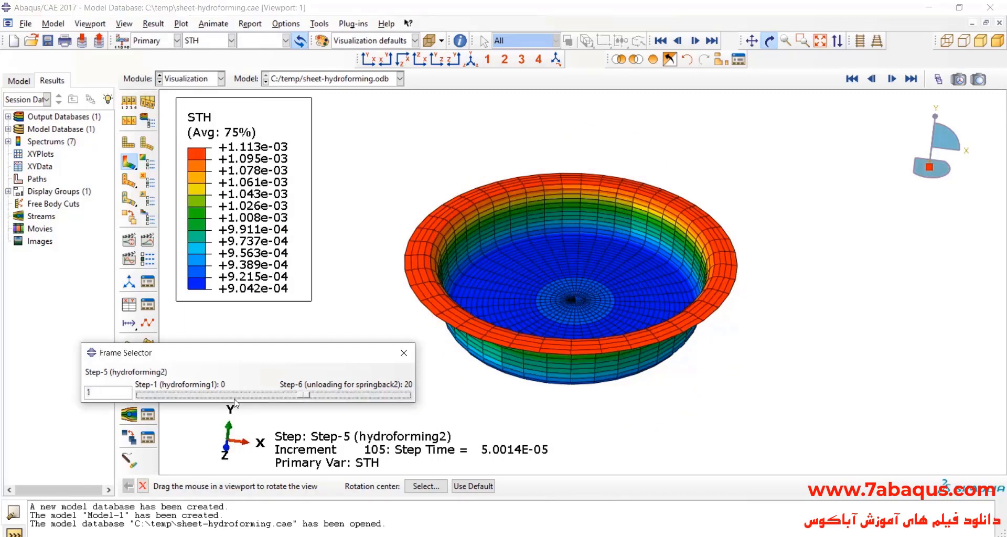
pyautogui.press('Right')
pyautogui.press('Right')
pyautogui.press('Right')
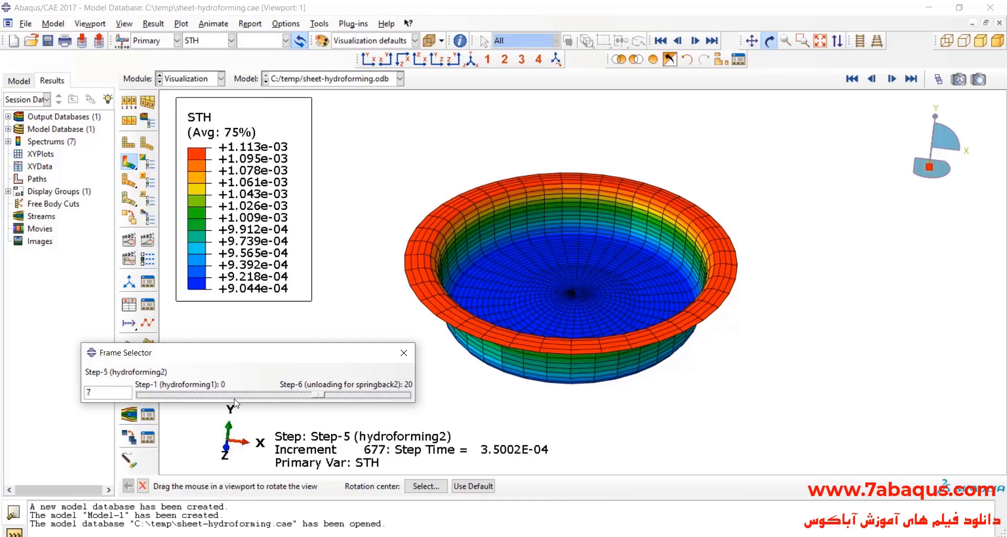
pyautogui.press('Right')
pyautogui.press('Right')
pyautogui.press('Right')
pyautogui.press('Right')
pyautogui.press('Right')
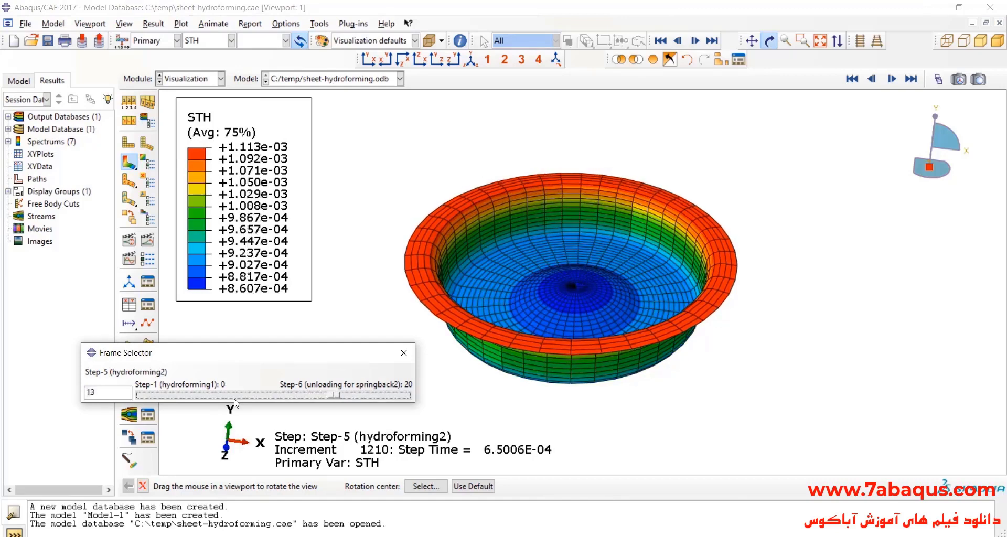
pyautogui.press('Right')
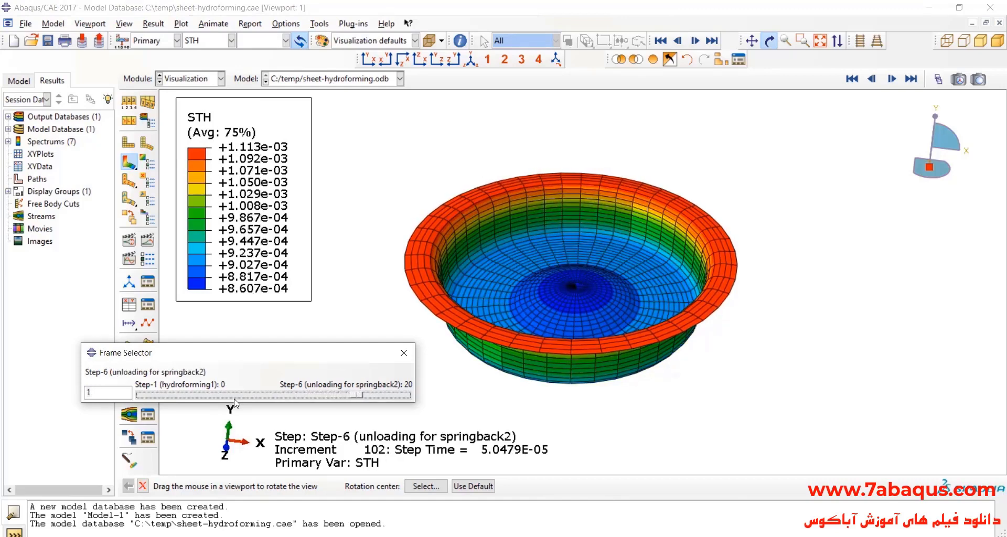
pyautogui.press('Right')
pyautogui.press('Right')
pyautogui.press('Right')
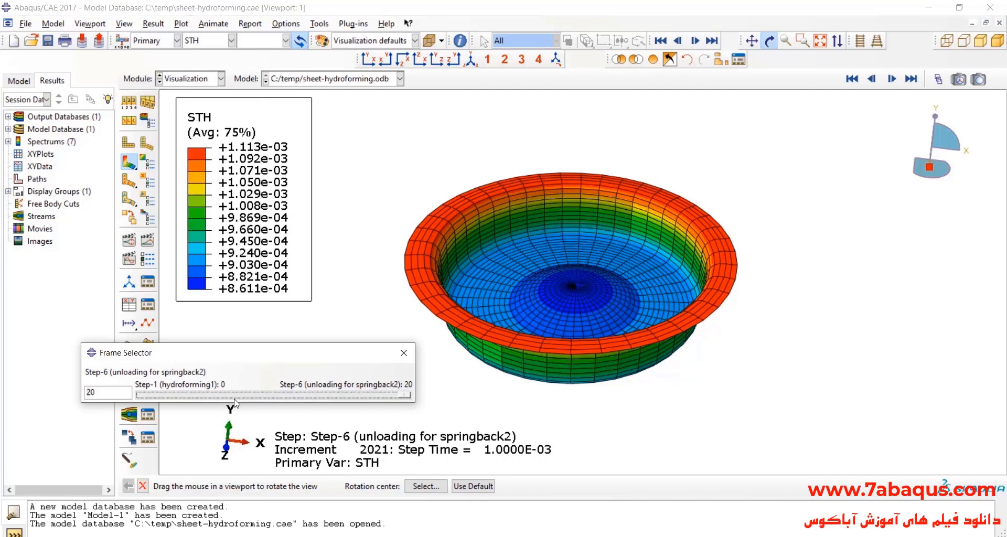
# - Turn the bowl side-on in parallel projection and scrub back to a Step-4 frame
pyautogui.moveTo(564, 343)
pyautogui.mouseDown()
pyautogui.moveTo(613, 217)
pyautogui.moveTo(589, 141)
pyautogui.mouseUp()
pyautogui.moveTo(405, 395)
pyautogui.mouseDown()
pyautogui.moveTo(128, 400)
pyautogui.moveTo(355, 412)
pyautogui.moveTo(376, 398)
pyautogui.mouseUp()
pyautogui.moveTo(616, 249)
pyautogui.mouseDown()
pyautogui.moveTo(627, 340)
pyautogui.moveTo(583, 264)
pyautogui.mouseUp()
pyautogui.moveTo(649, 292); pyautogui.dragTo(578, 244)
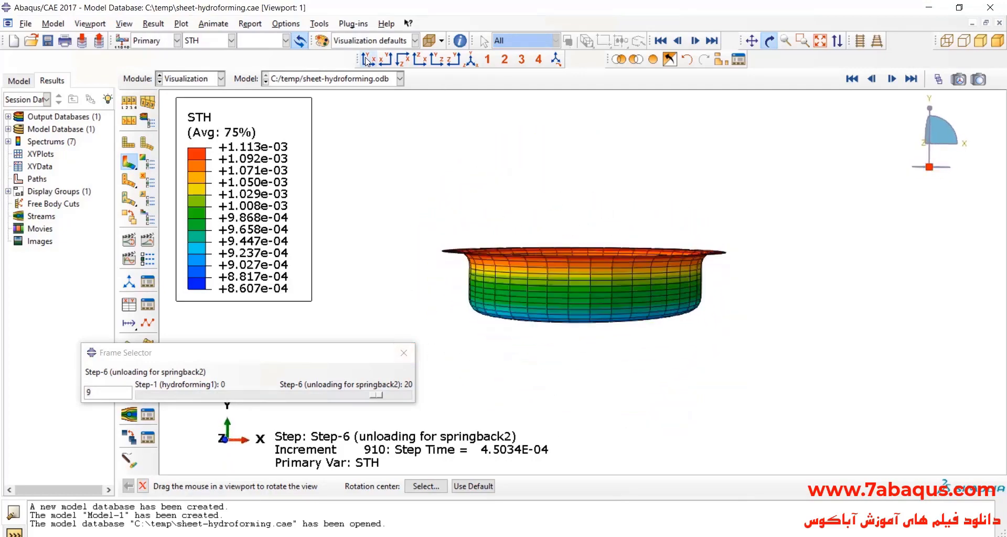
pyautogui.scroll(3, 596, 131)
pyautogui.click(860, 41)
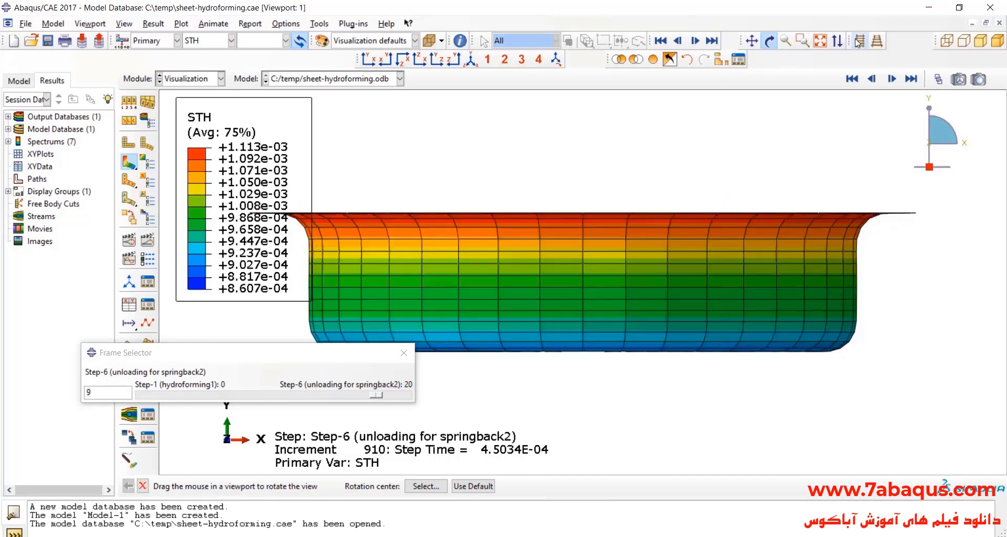
pyautogui.moveTo(377, 397)
pyautogui.mouseDown()
pyautogui.moveTo(139, 397)
pyautogui.moveTo(468, 416)
pyautogui.mouseUp()
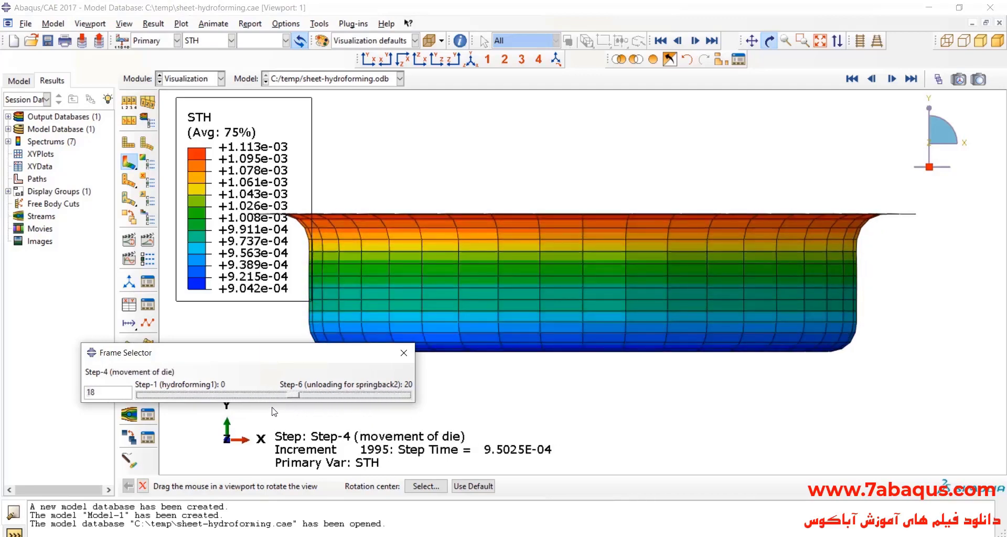
# - Close the Frame Selector and orbit the bowl from the isometric view
pyautogui.click(404, 353)
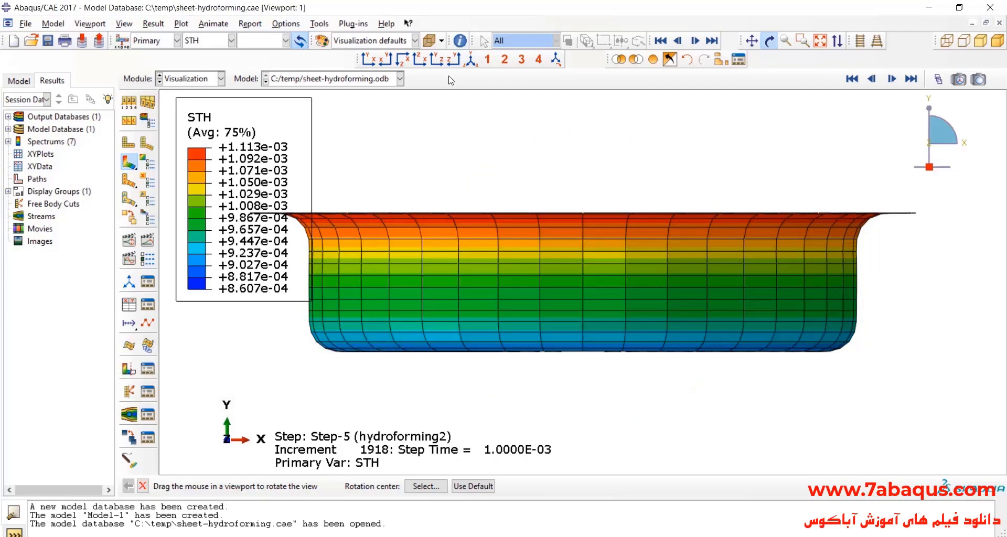
pyautogui.click(476, 61)
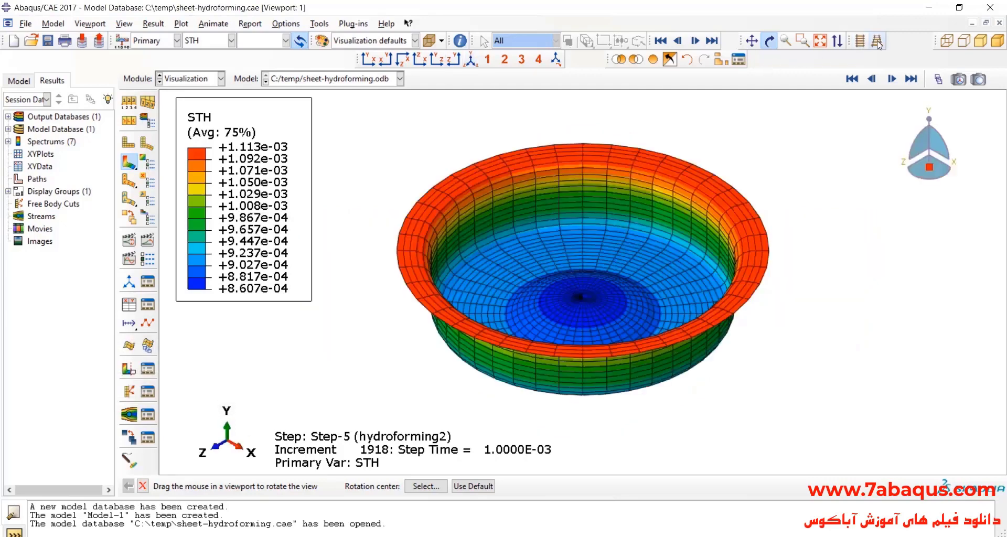
pyautogui.moveTo(621, 328); pyautogui.dragTo(616, 307)
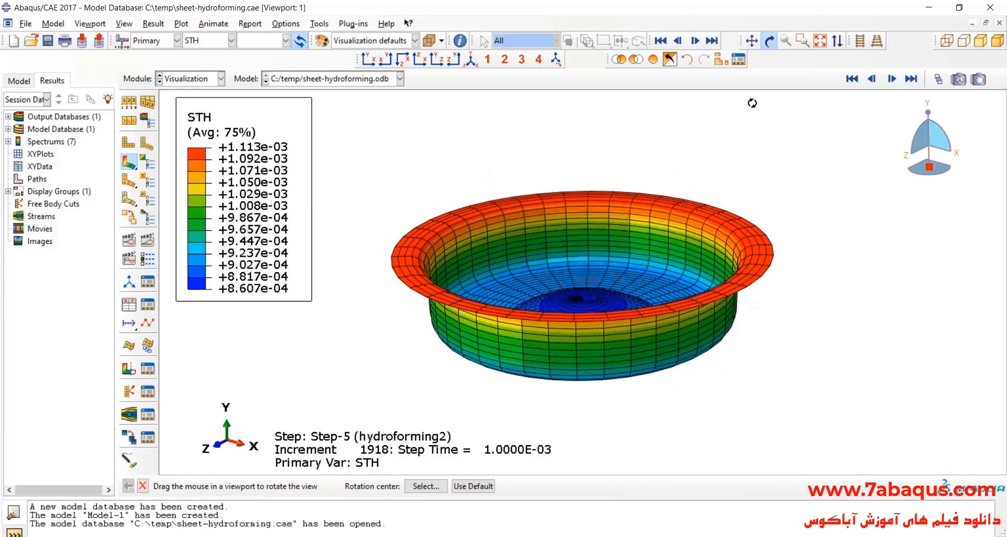
pyautogui.moveTo(652, 246); pyautogui.dragTo(651, 270)
# - Jump to the final Step-6 frame 20 and orbit the bowl to a flatter angle
pyautogui.click(939, 79)
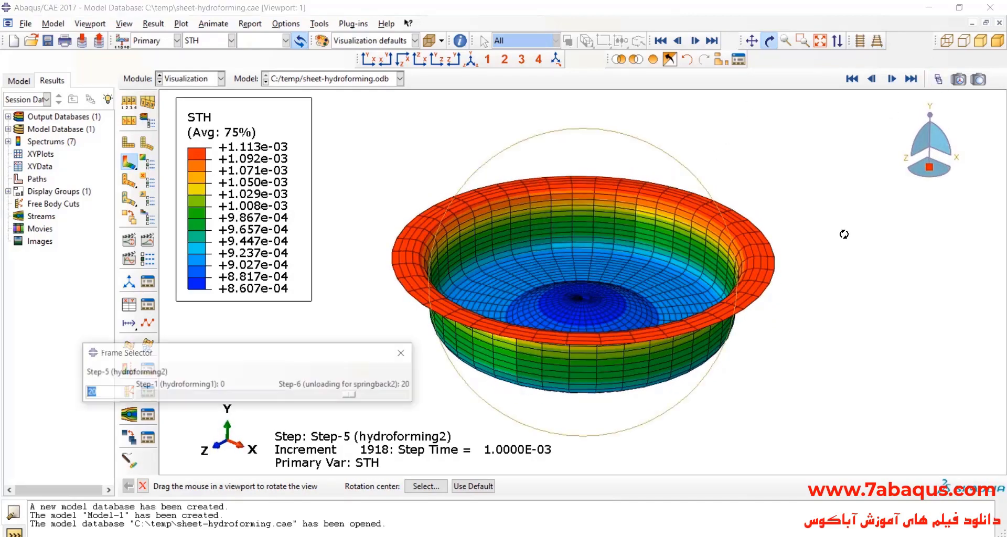
pyautogui.moveTo(350, 400); pyautogui.dragTo(469, 404)
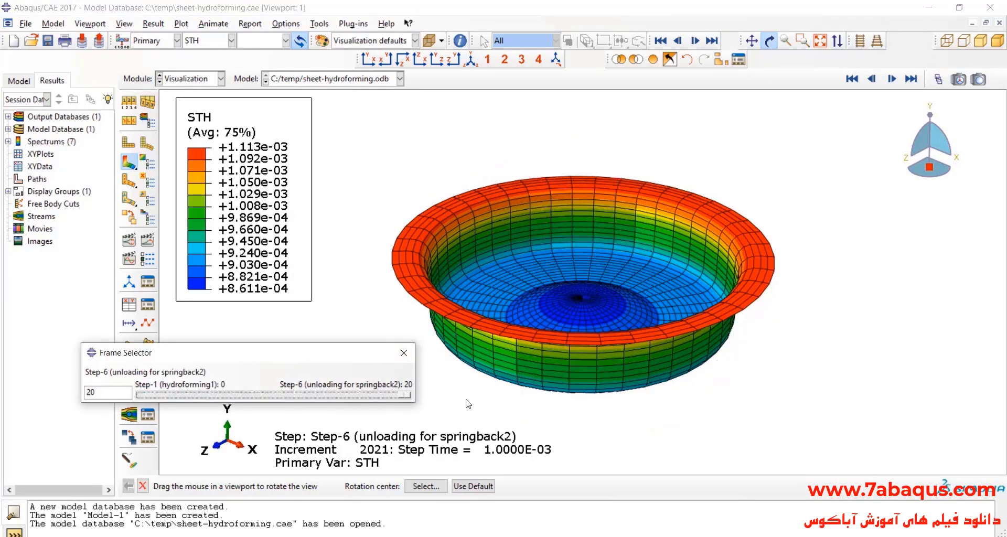
pyautogui.click(404, 354)
pyautogui.moveTo(618, 213)
pyautogui.mouseDown()
pyautogui.moveTo(604, 305)
pyautogui.moveTo(623, 296)
pyautogui.moveTo(409, 302)
pyautogui.mouseUp()
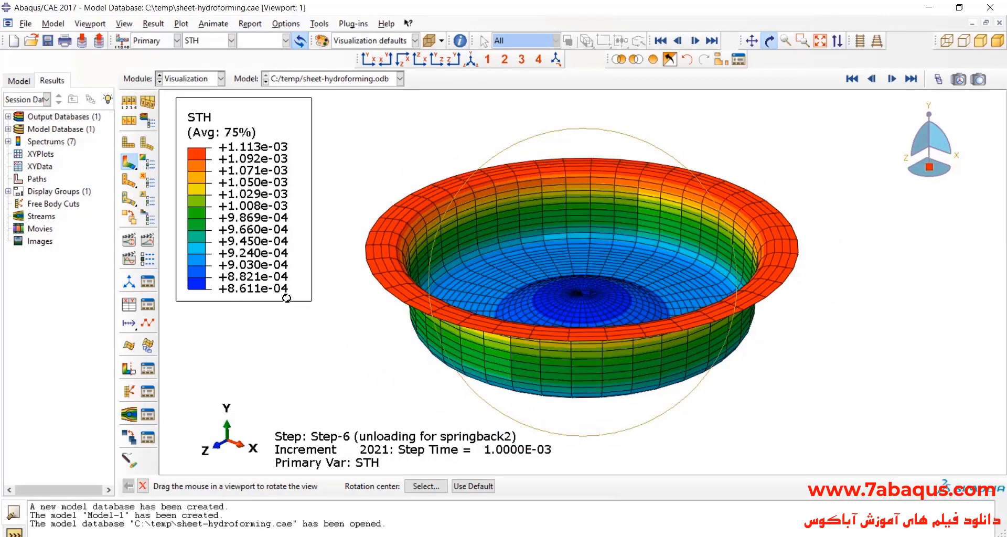
pyautogui.moveTo(587, 281); pyautogui.dragTo(508, 190)
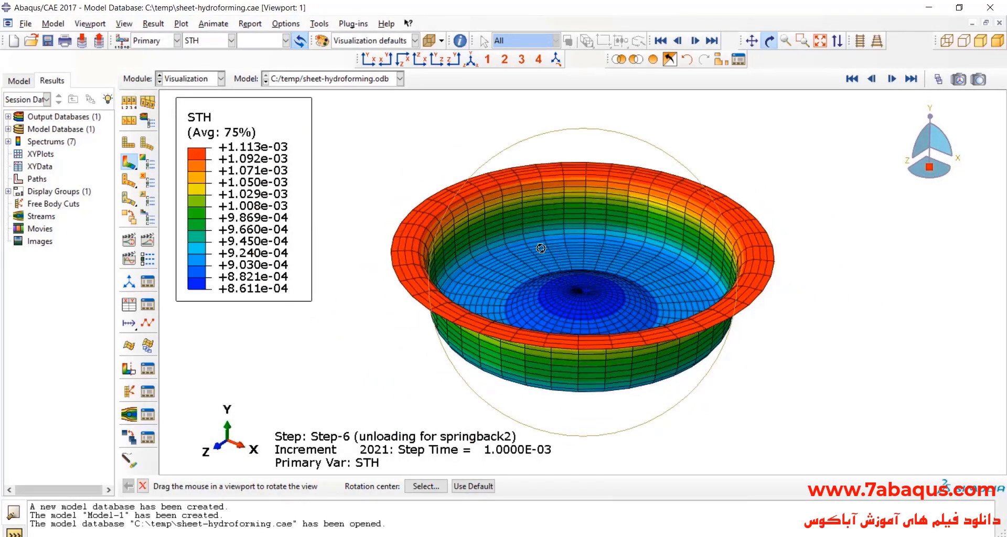
pyautogui.moveTo(417, 261); pyautogui.dragTo(592, 271)
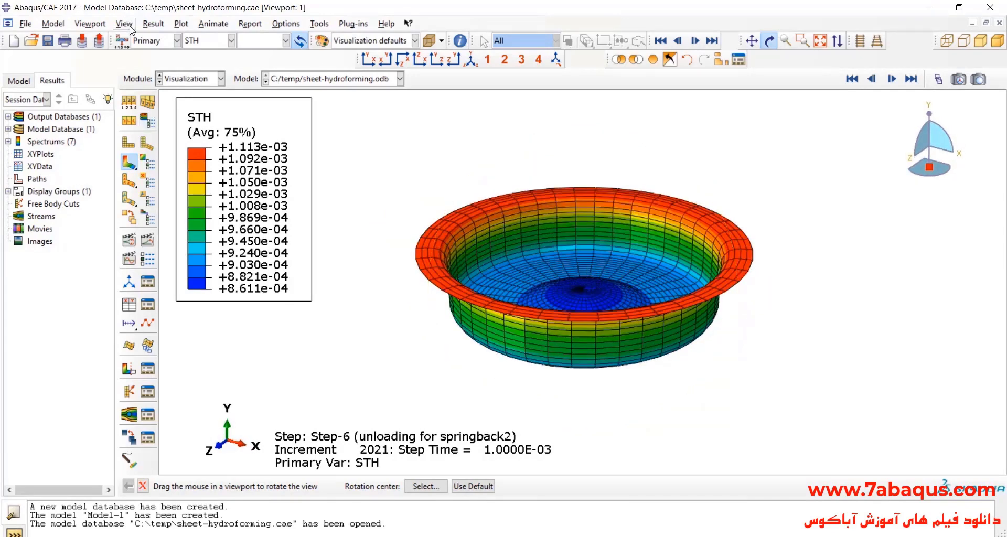
# - Show Step-1 (hydroforming1) results via Result > Step/Frame, then scroll to list Step-5 frames
pyautogui.click(154, 24)
pyautogui.click(164, 36)
pyautogui.scroll(2, 215, 165)
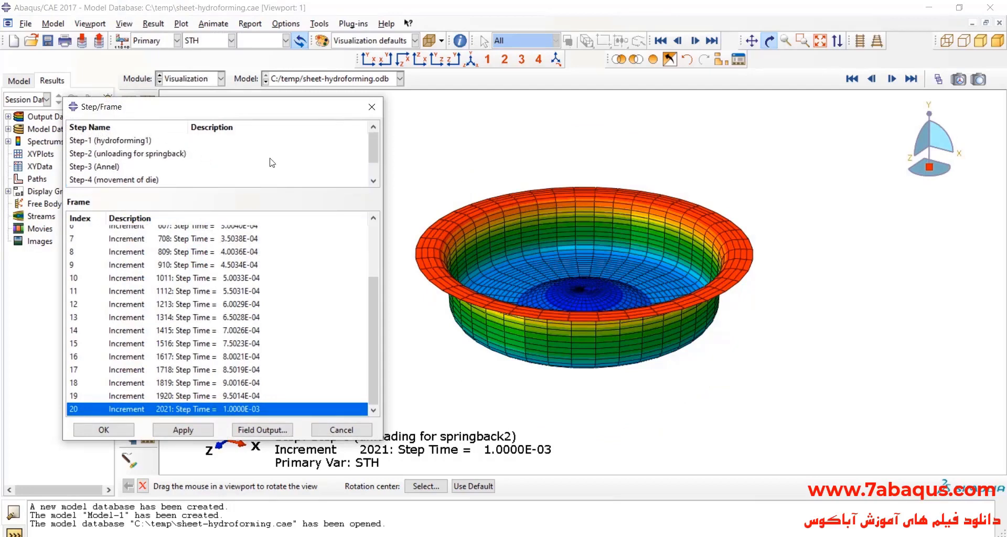
pyautogui.click(129, 142)
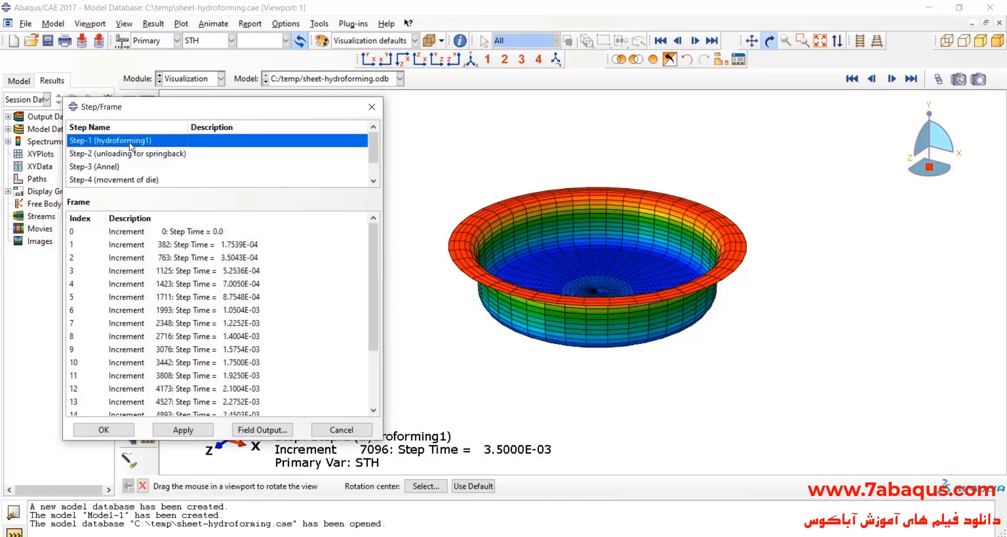
pyautogui.scroll(-1, 152, 165)
pyautogui.scroll(-1, 138, 173)
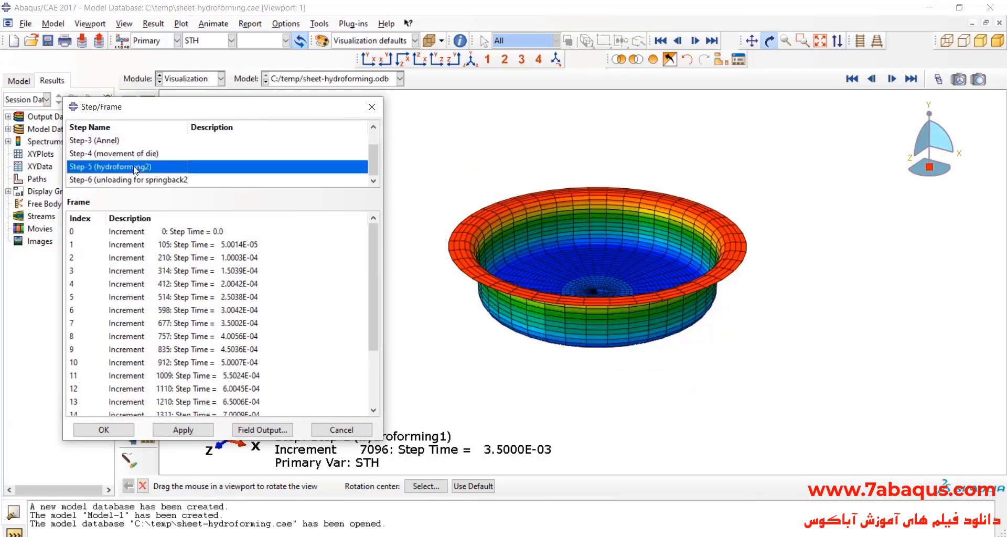